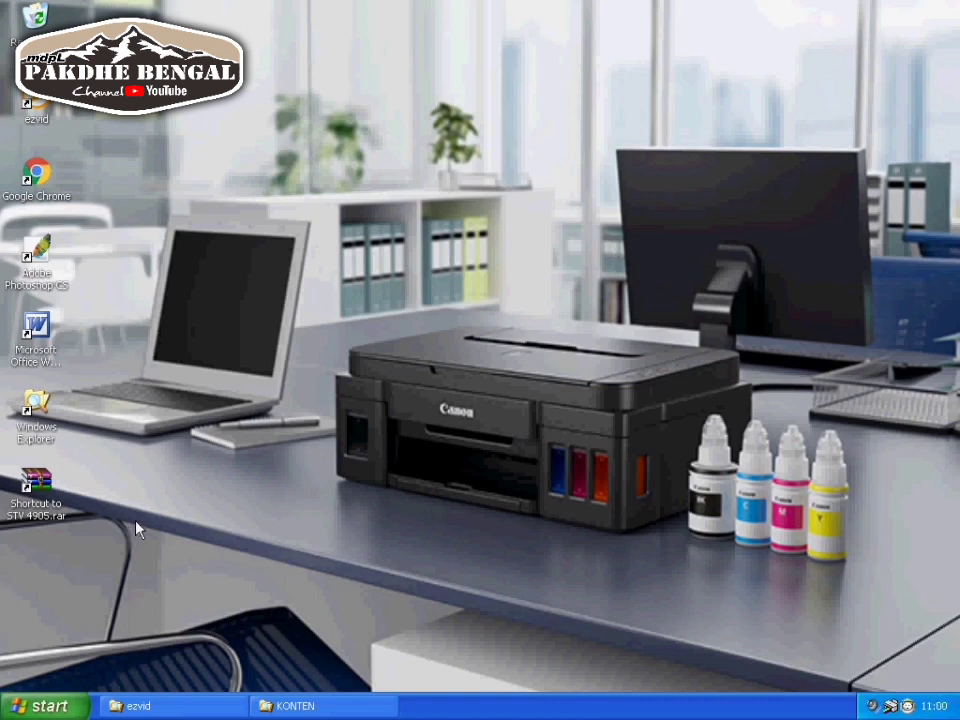
- Open Epson L4150.rar from the KONTEN folder and inspect the nested Epson L4150.rar archive inside it
left_click(305, 706)
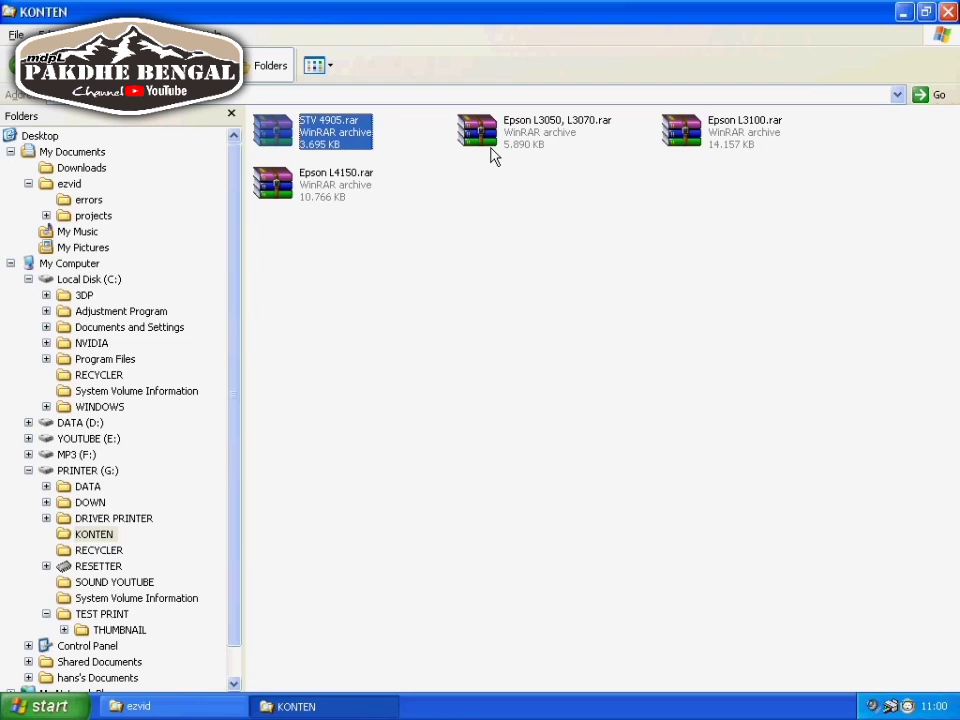
double_click(332, 184)
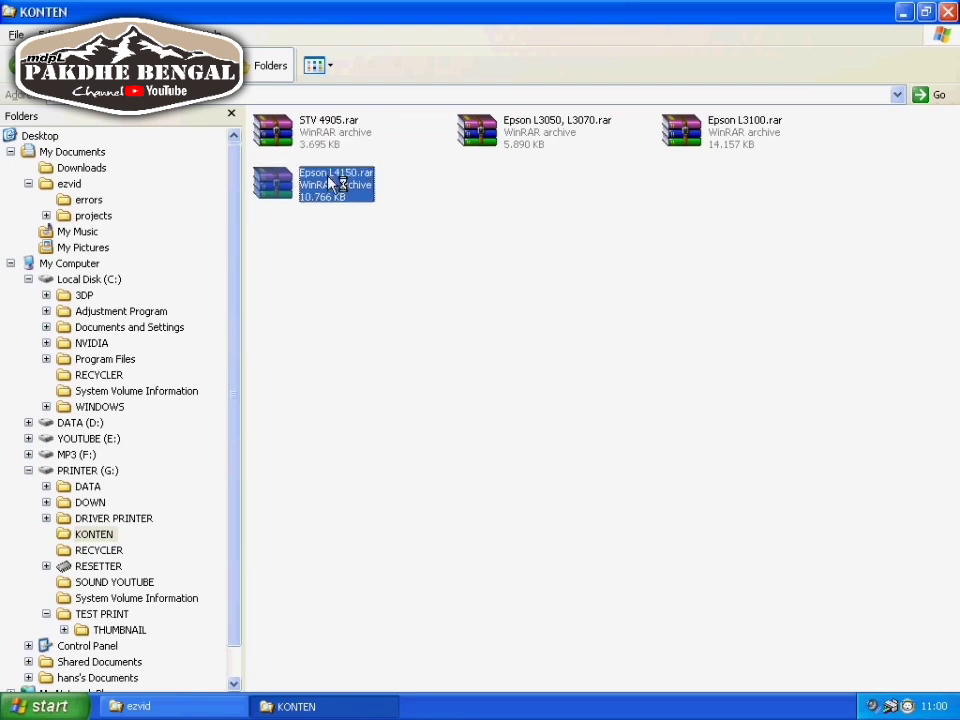
double_click(116, 257)
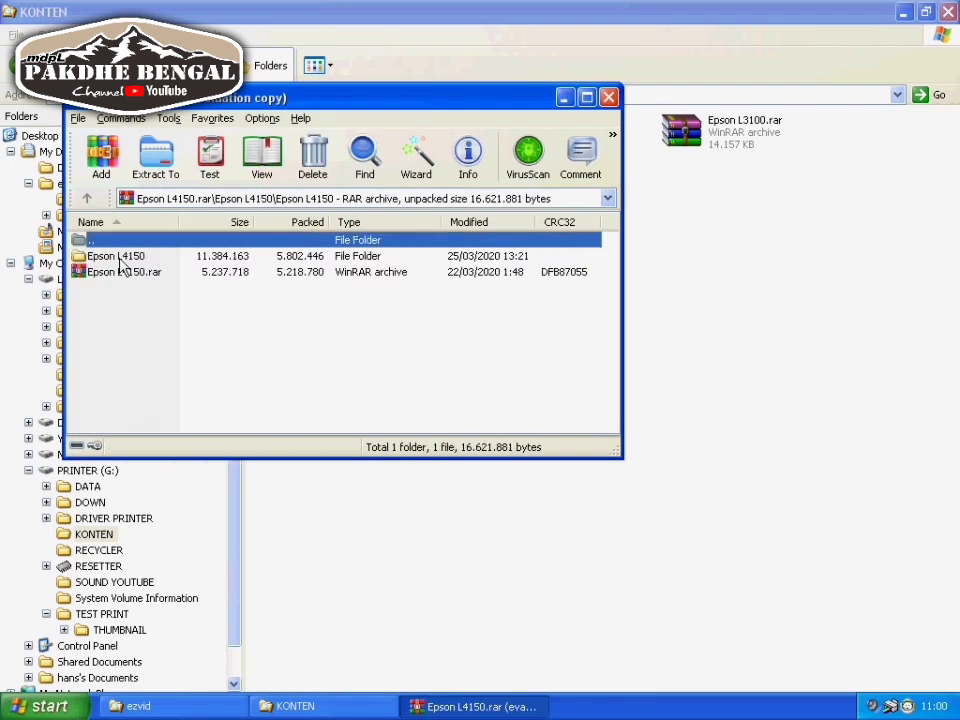
double_click(121, 272)
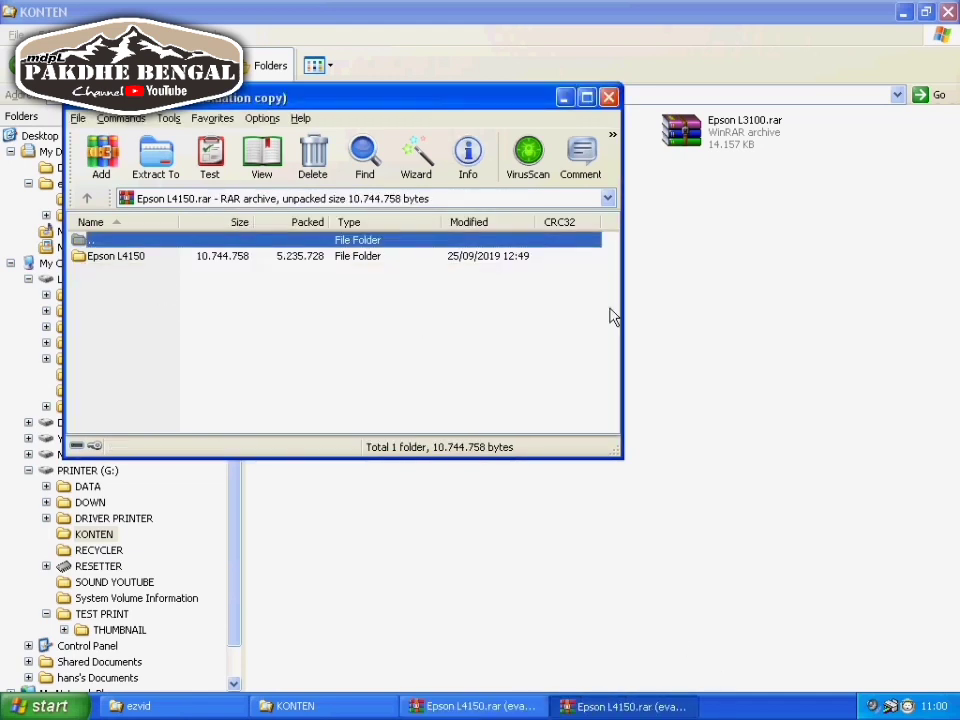
key("alt+Tab")
key("alt+Tab")
left_click(608, 97)
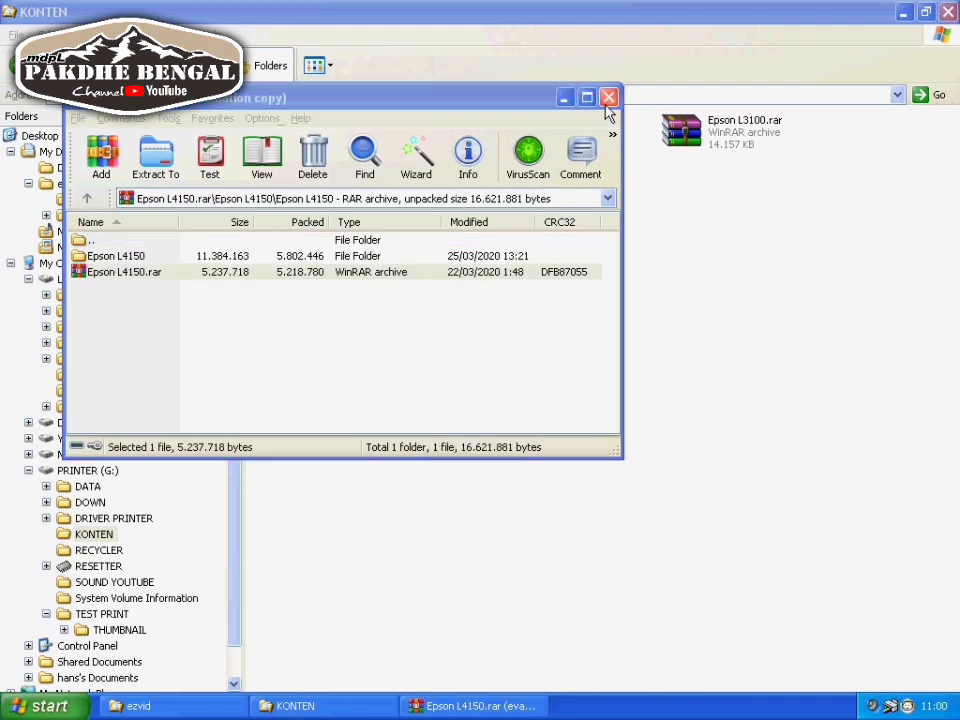
- Look through the Epson L4150 archive's Keygen folder and run AdjProg.exe from its parent folder, dismissing its message and closing the archive
double_click(108, 258)
double_click(108, 258)
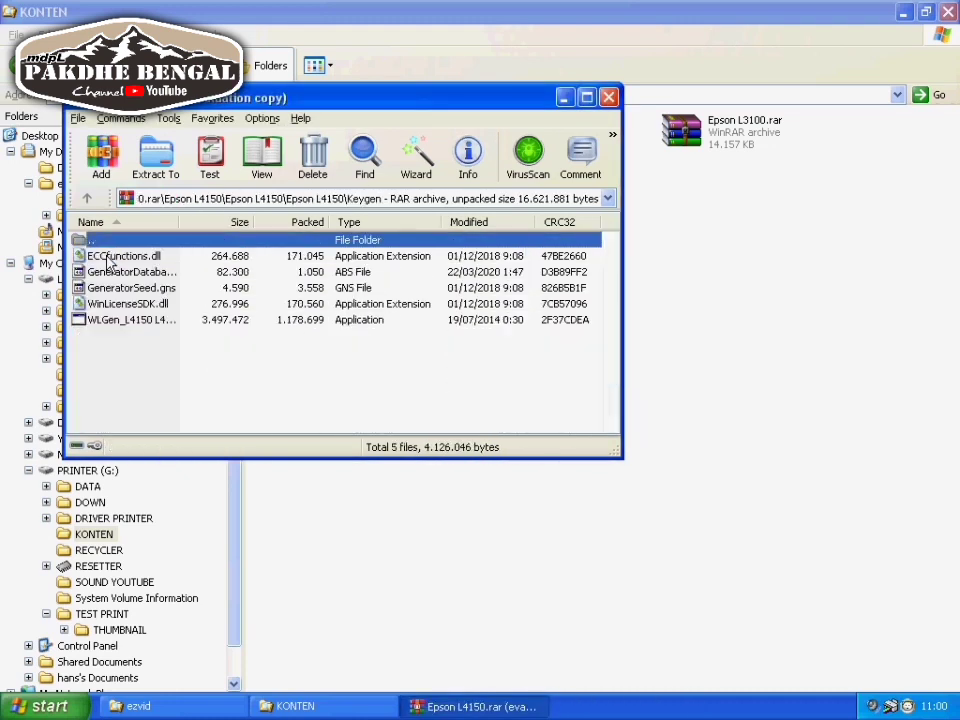
left_click(86, 198)
double_click(115, 272)
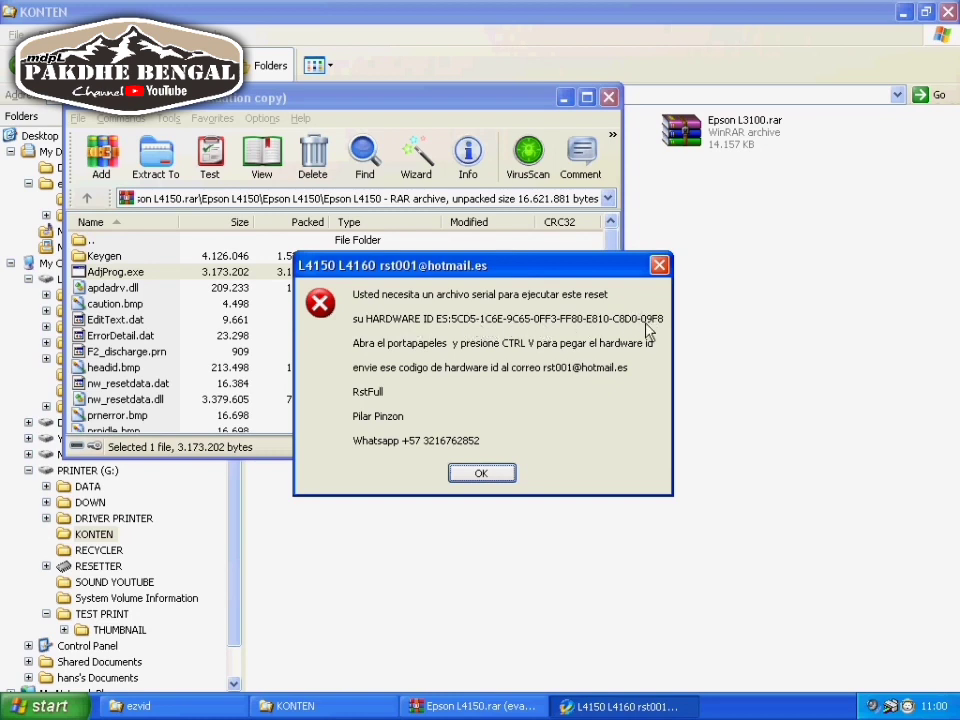
left_click(660, 265)
left_click(608, 97)
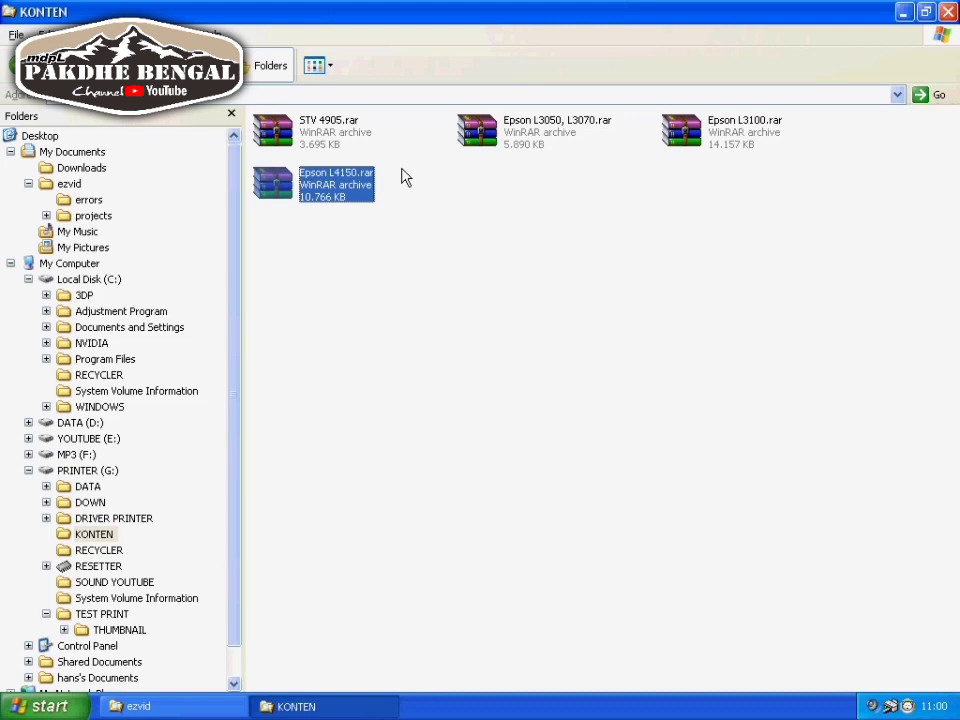
- Open STV 4905.rar and view the KEYGEN ST_4905 program in its RESET CANON ST_4905 Series G folder, closing both
double_click(354, 141)
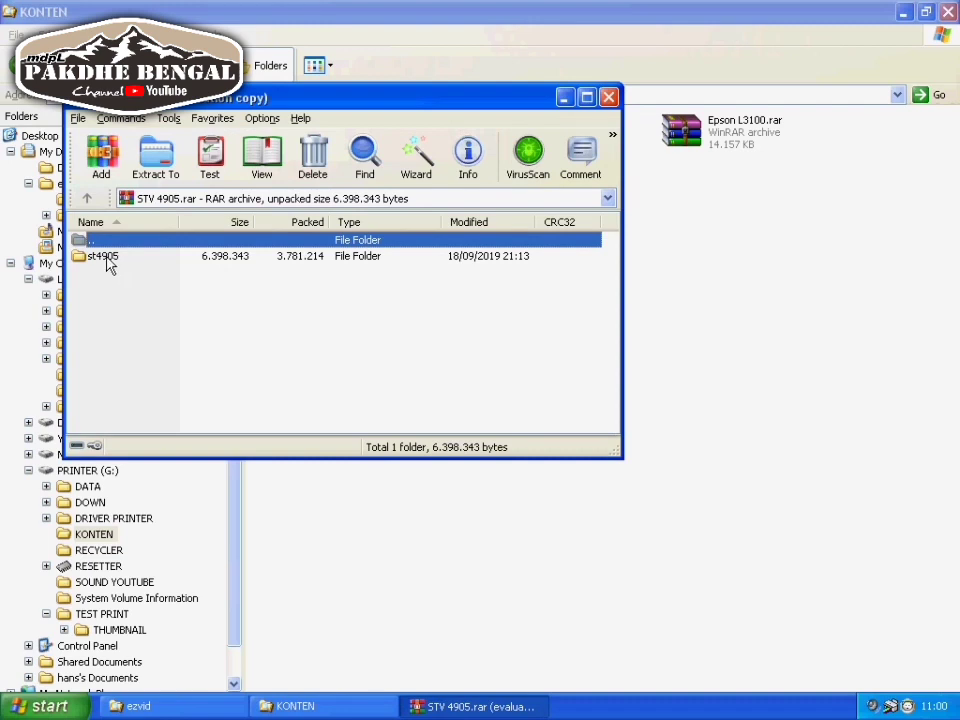
double_click(110, 258)
left_click(112, 259)
double_click(115, 260)
double_click(332, 305)
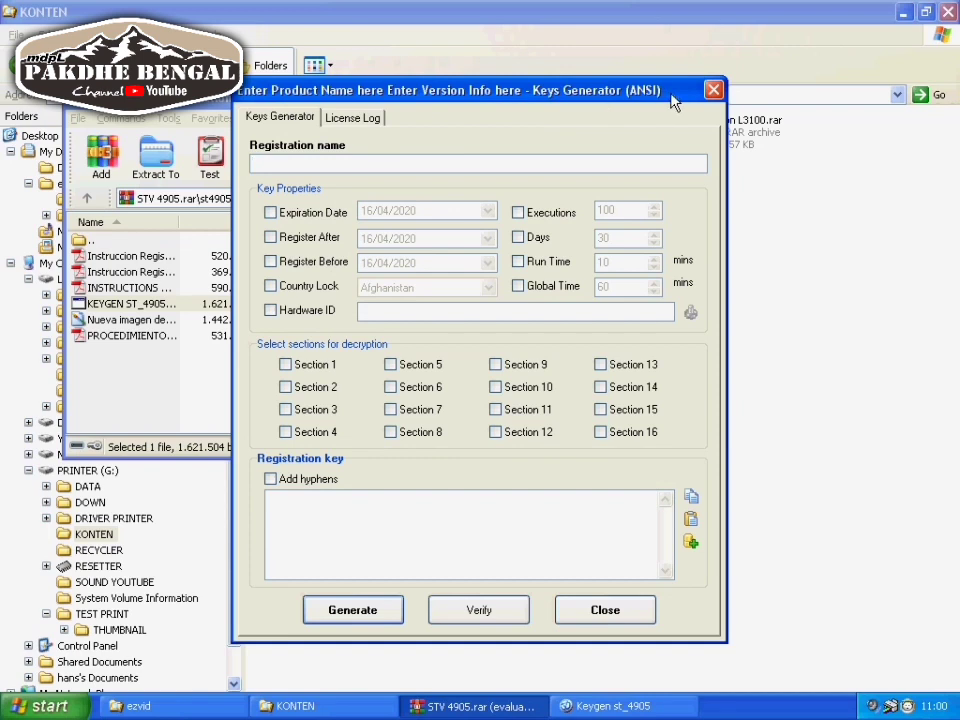
left_click(713, 92)
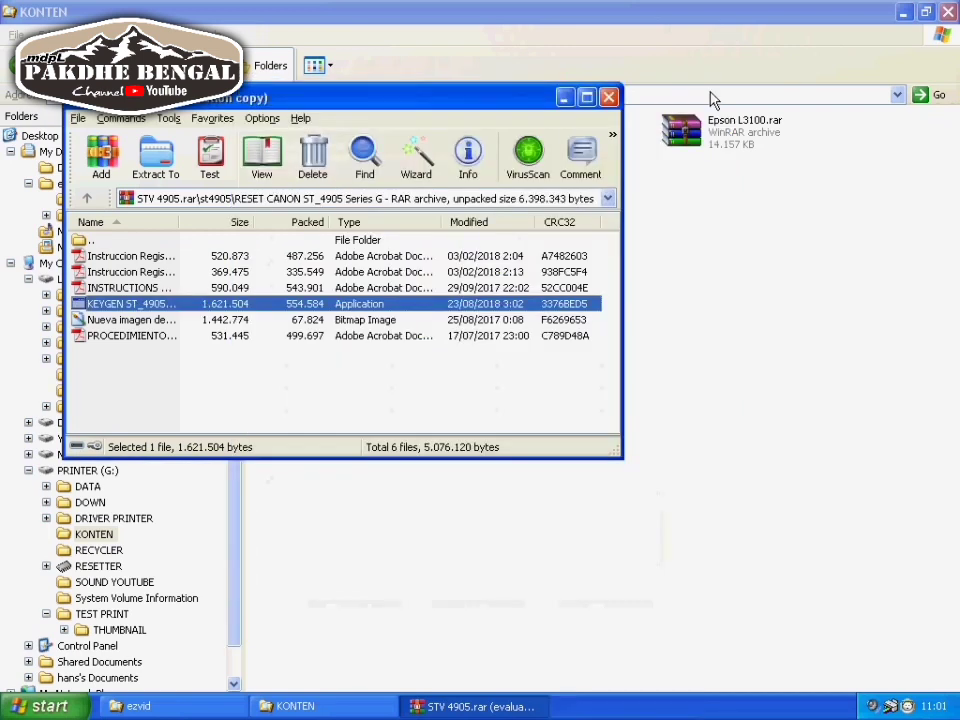
left_click(608, 95)
- Examine the Keygen folder and the resetter files inside Epson L3050, L3070.rar, and close the archive
double_click(505, 143)
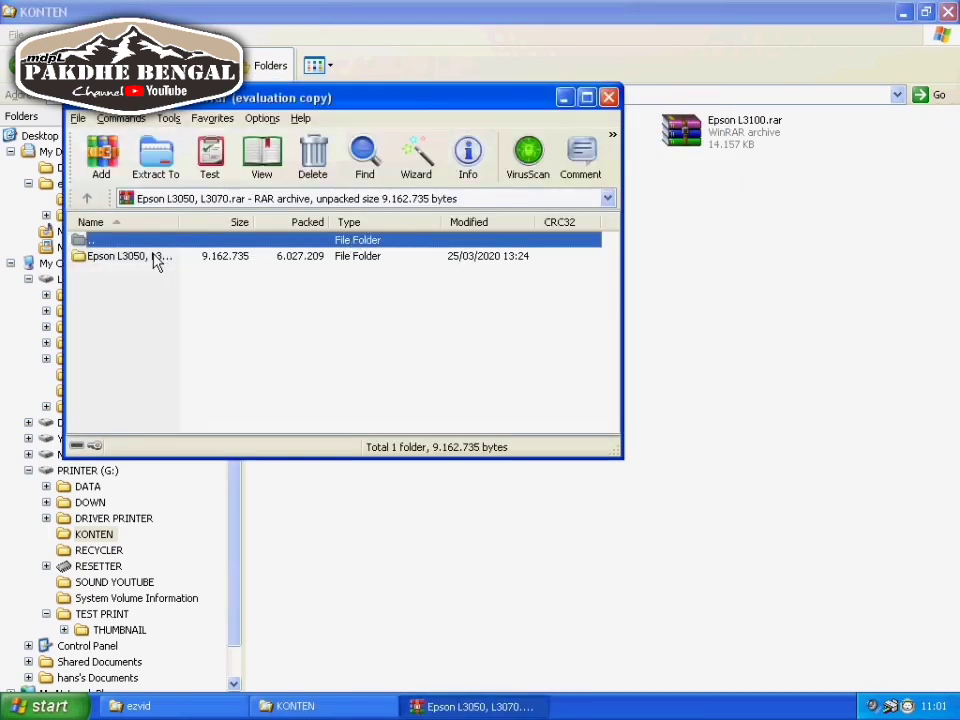
double_click(153, 257)
double_click(103, 258)
left_click(105, 258)
double_click(105, 258)
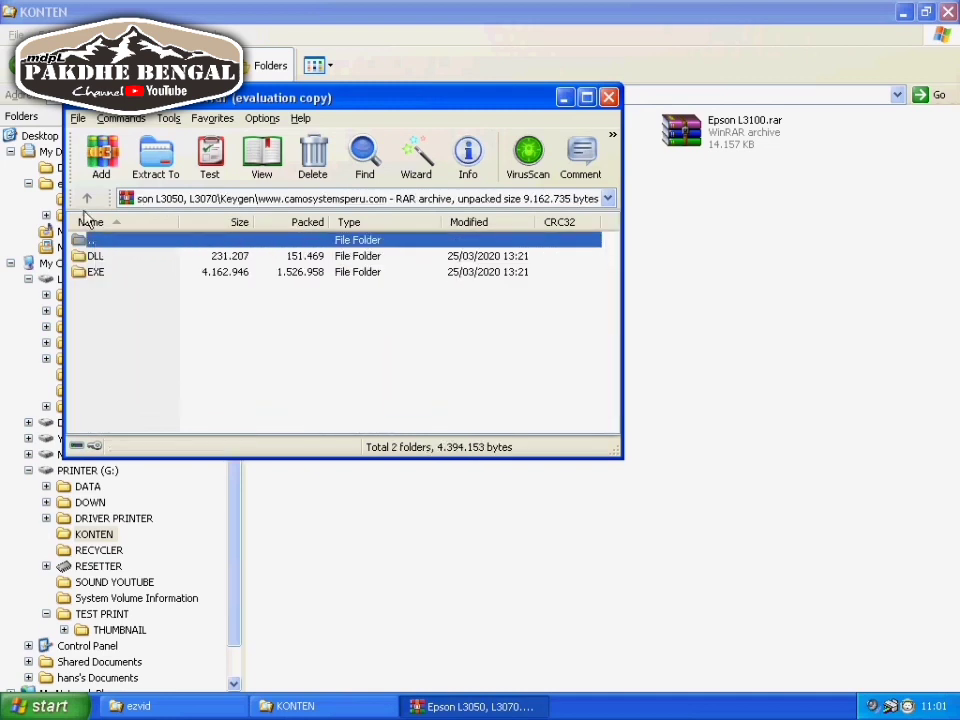
left_click(84, 204)
left_click(86, 200)
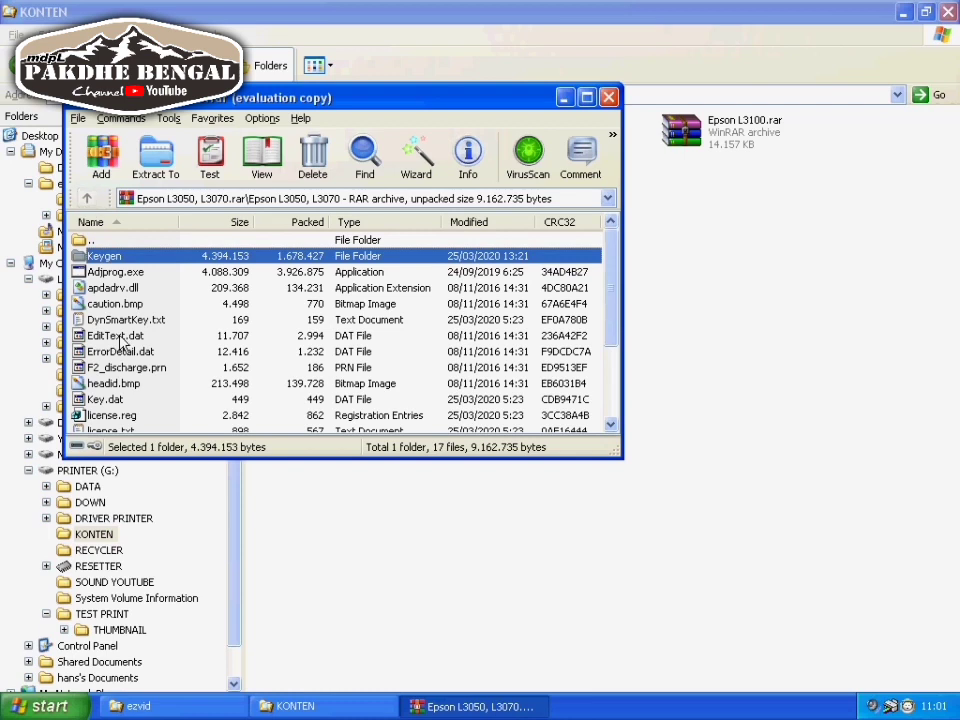
scroll(122, 338, "down", 3)
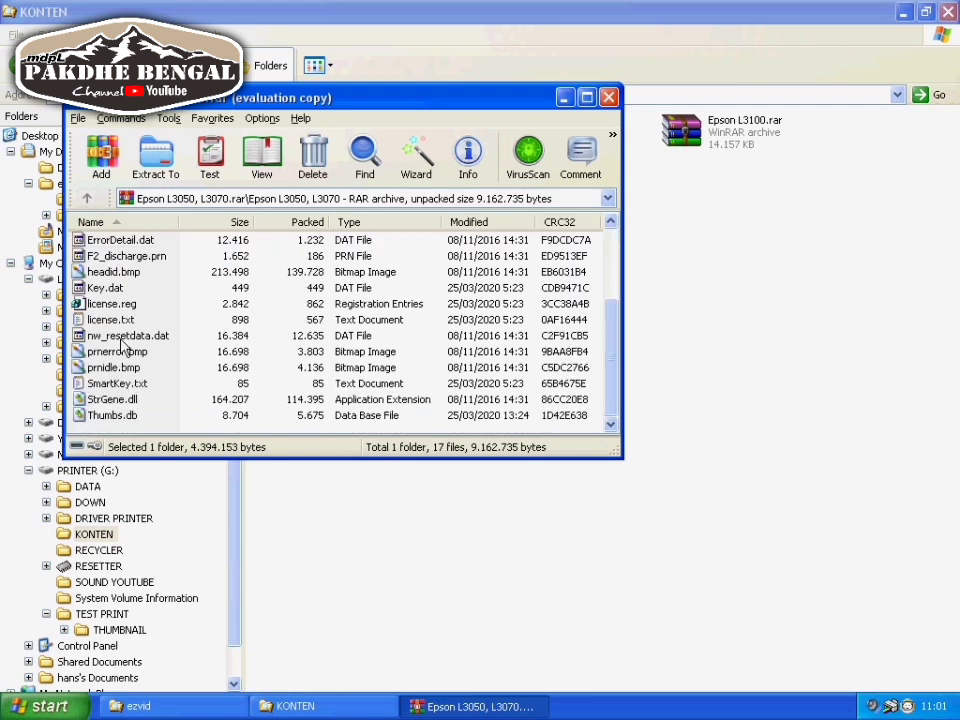
left_click(588, 97)
left_click(948, 12)
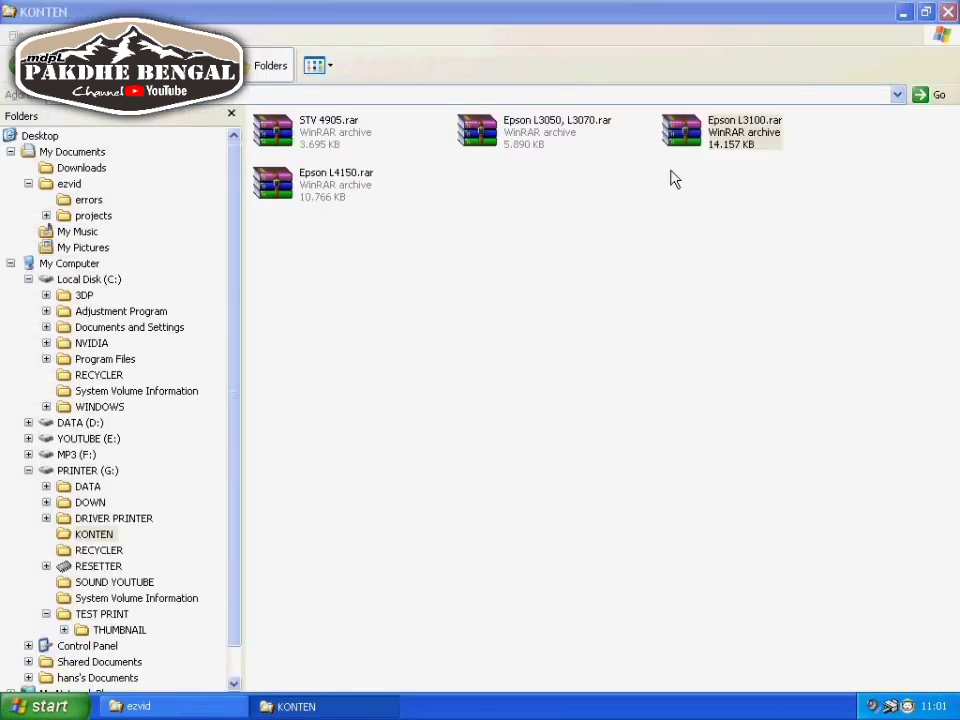
- Open Keygen.rar inside Epson L3100.rar and launch Keygen.exe to view it, closing the program and both archives
double_click(681, 131)
double_click(60, 172)
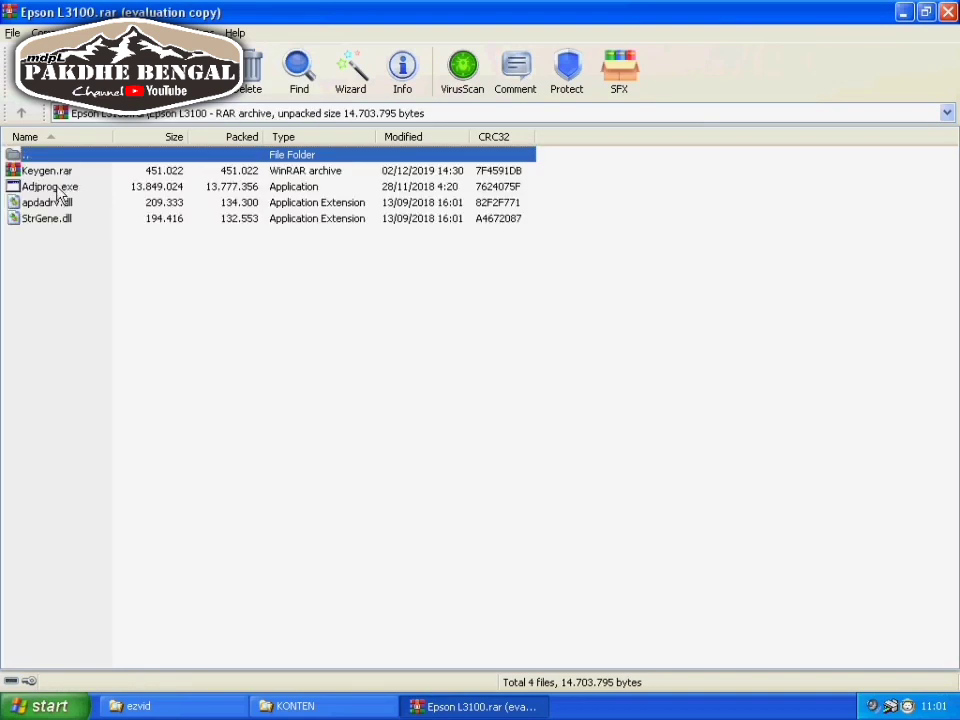
double_click(47, 172)
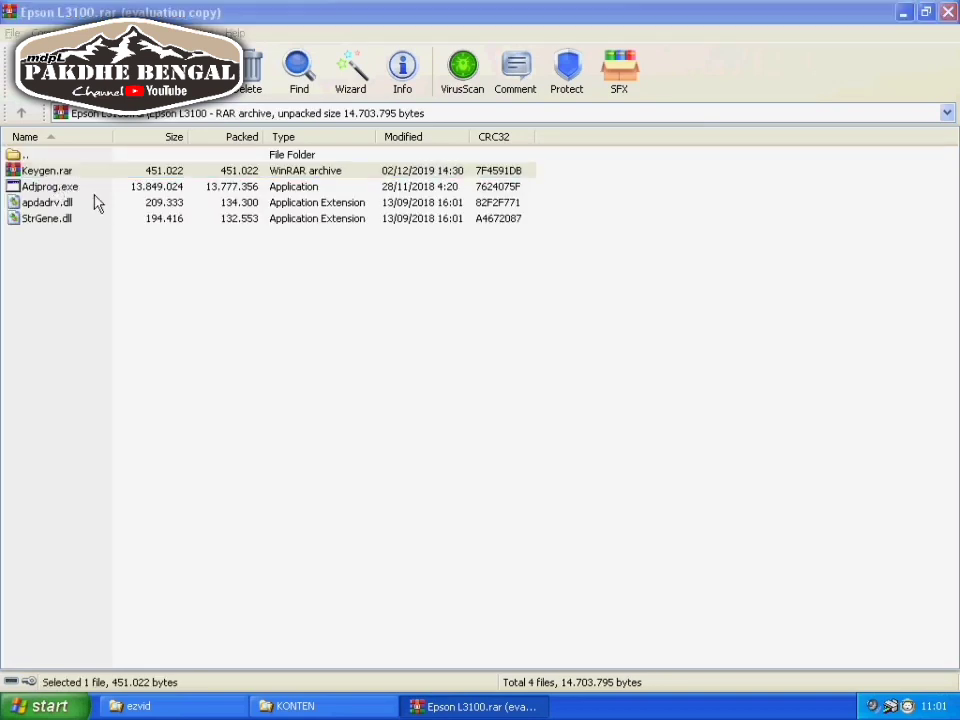
double_click(59, 174)
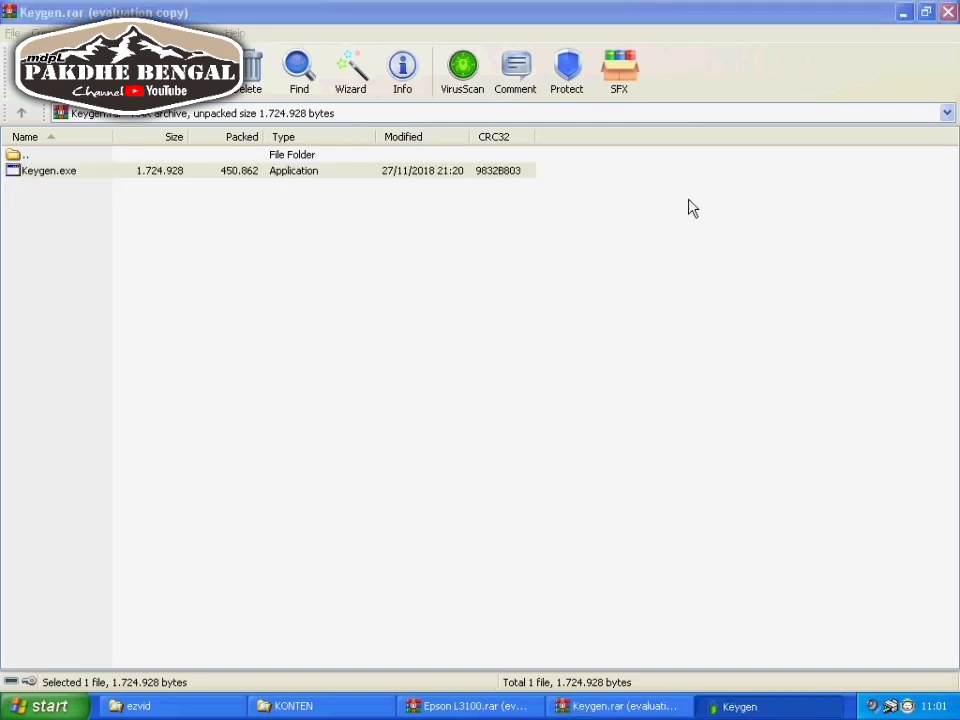
left_click(626, 194)
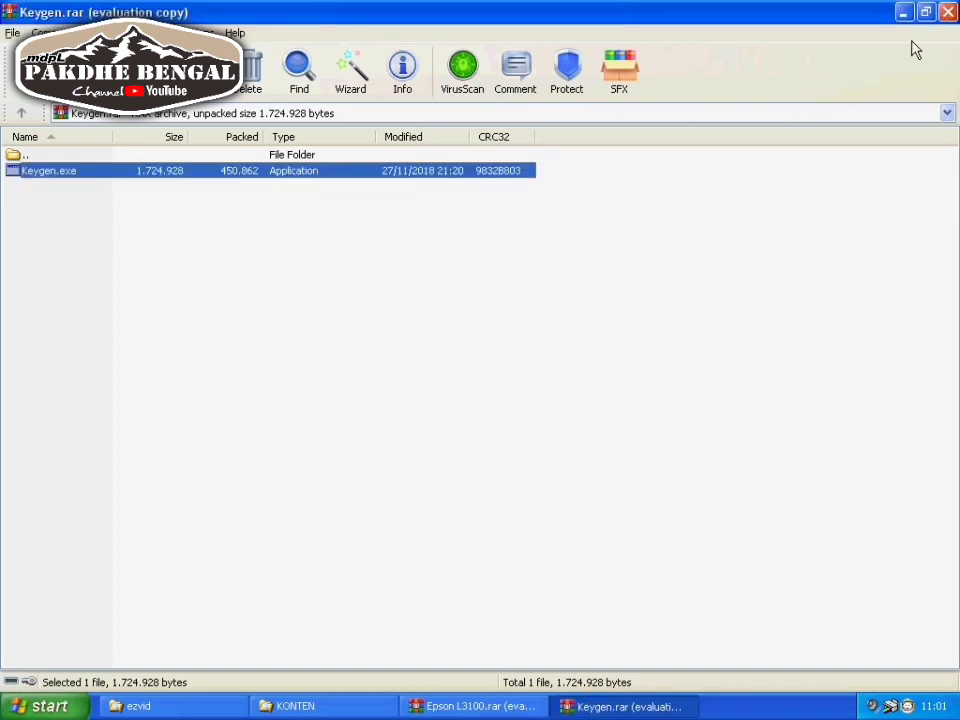
left_click(948, 12)
left_click(948, 12)
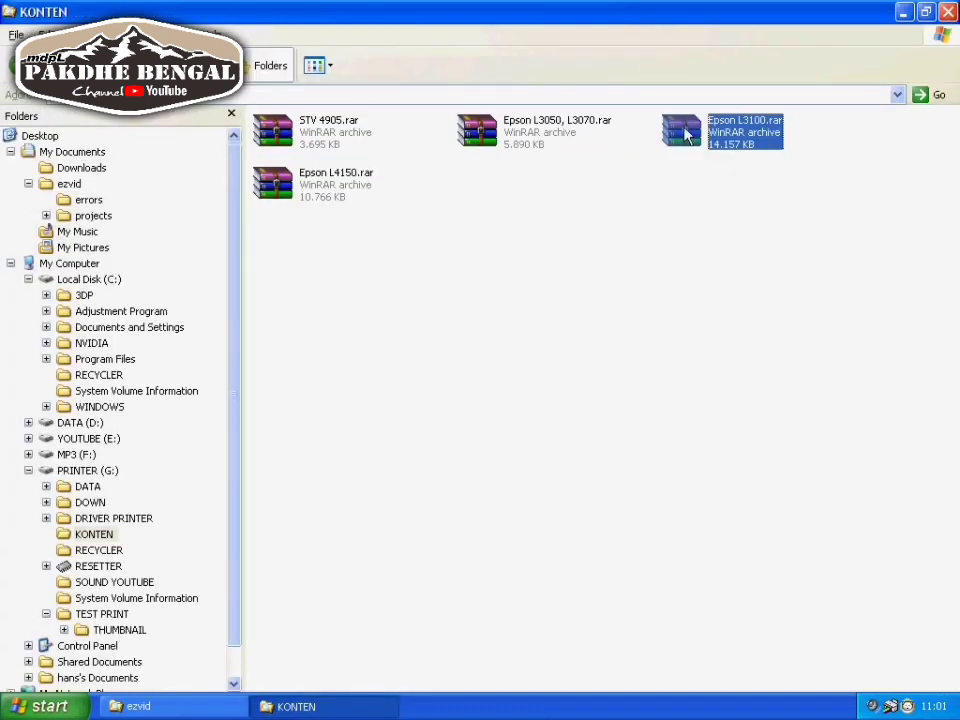
- View the WLGen_L4150 key generator in the Keygen folder of Epson L4150.rar, and close it and return to the desktop
double_click(306, 184)
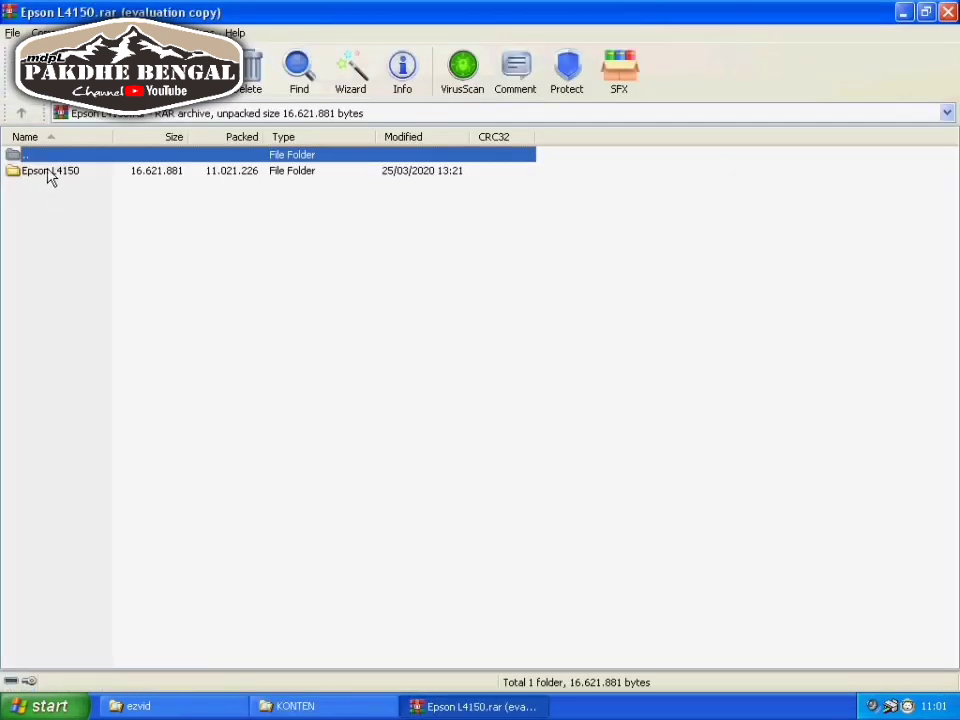
left_click(50, 174)
double_click(50, 172)
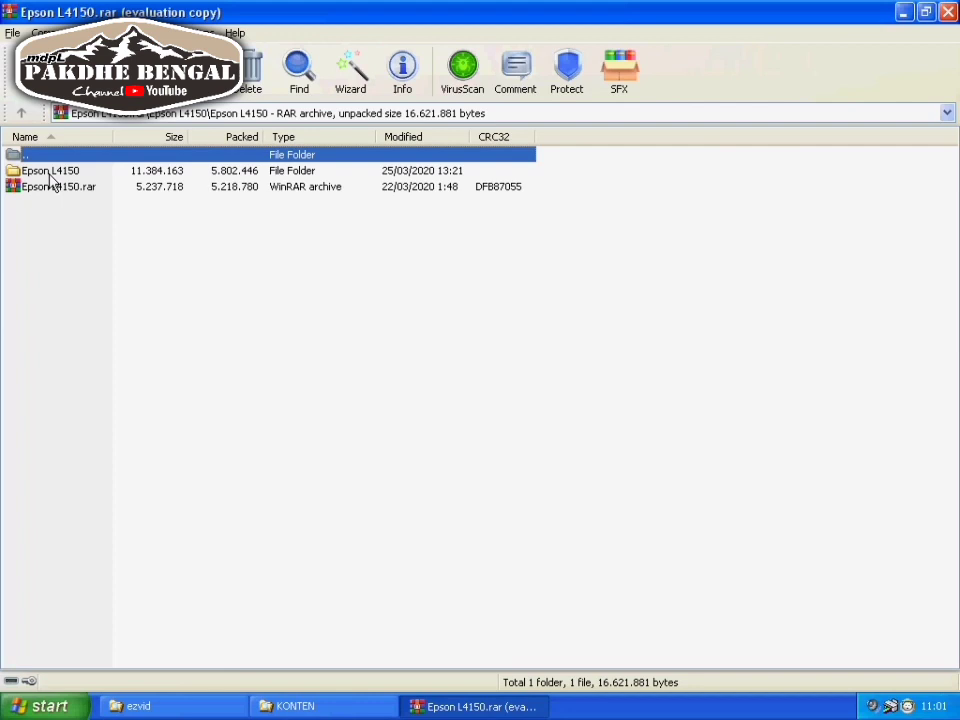
double_click(50, 174)
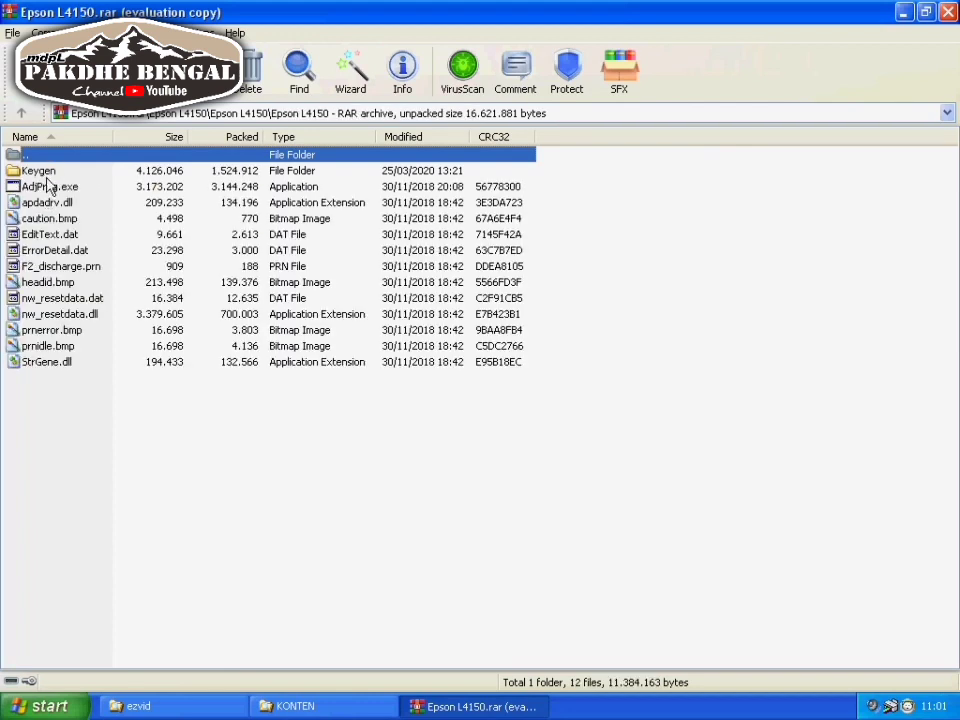
double_click(45, 175)
double_click(47, 236)
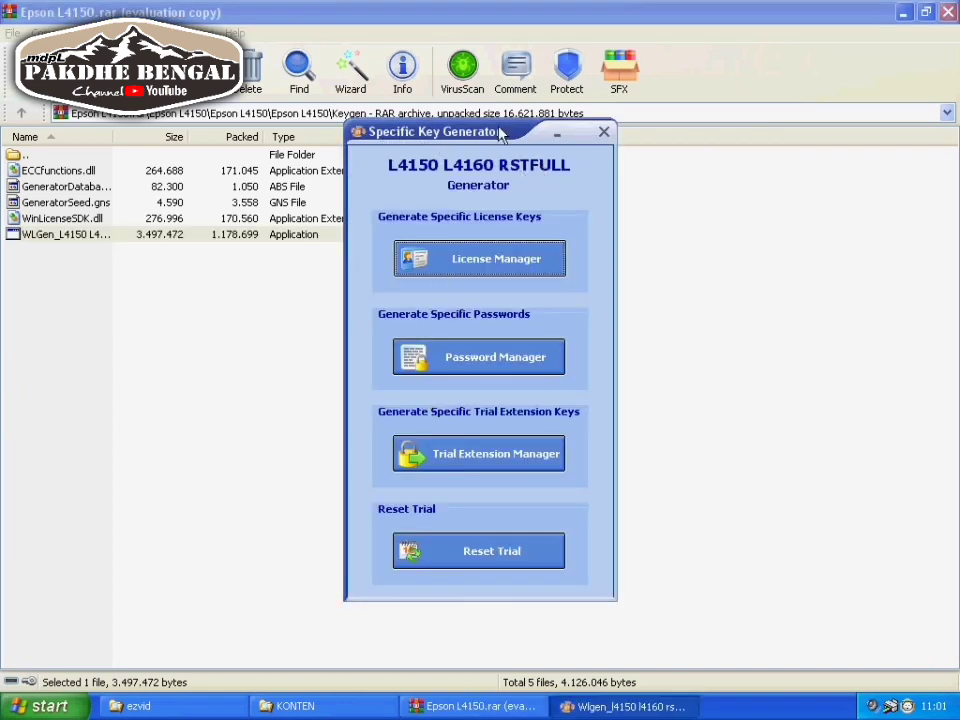
left_click(603, 132)
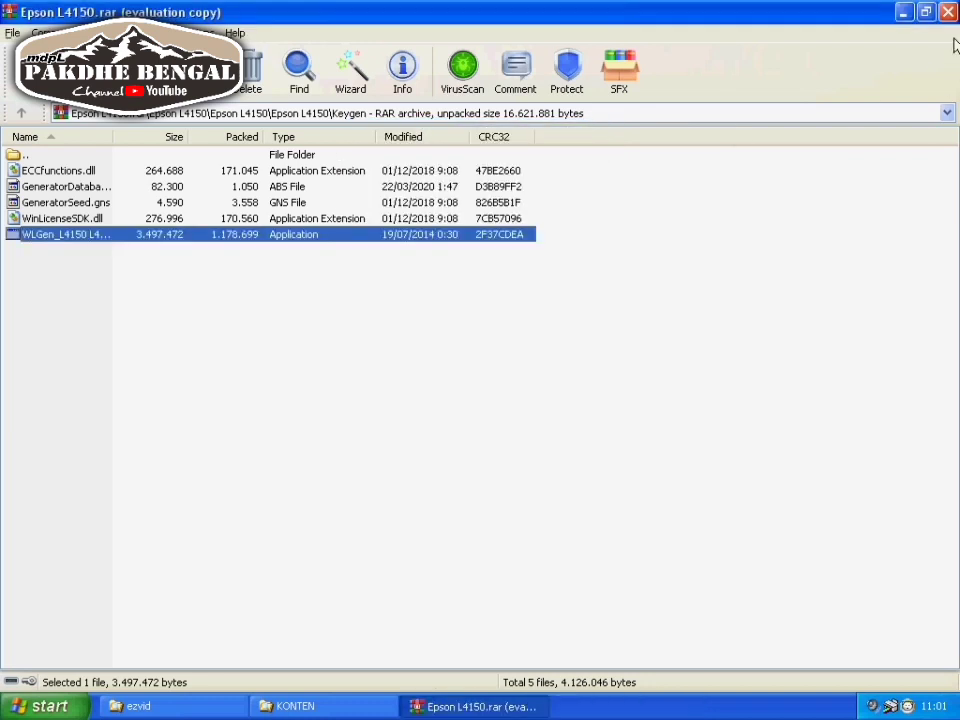
left_click(482, 411)
left_click(903, 12)
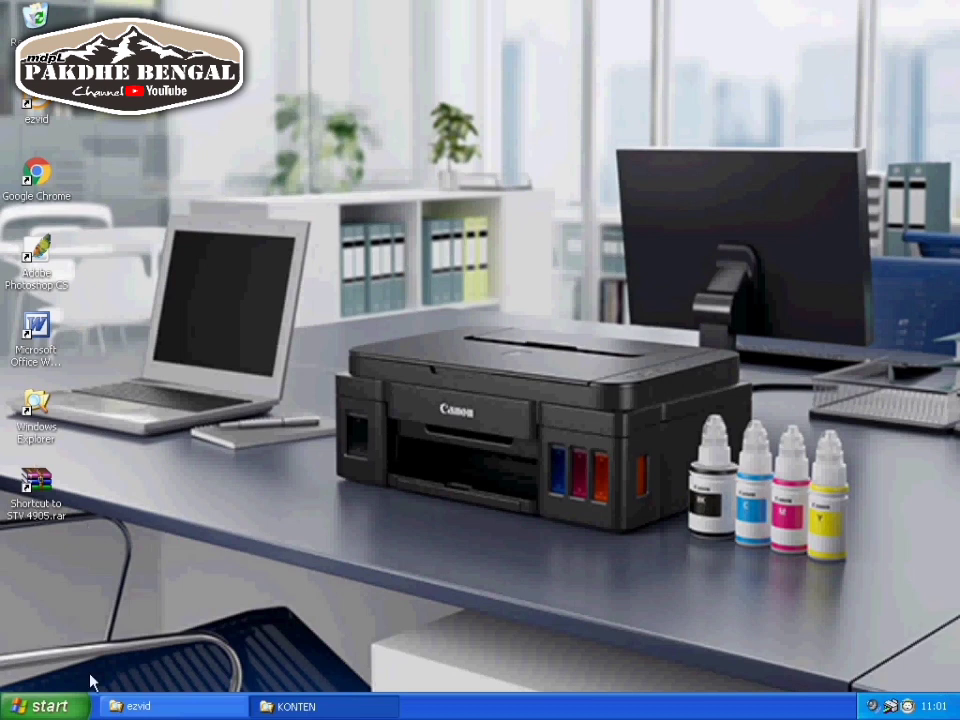
left_click(313, 708)
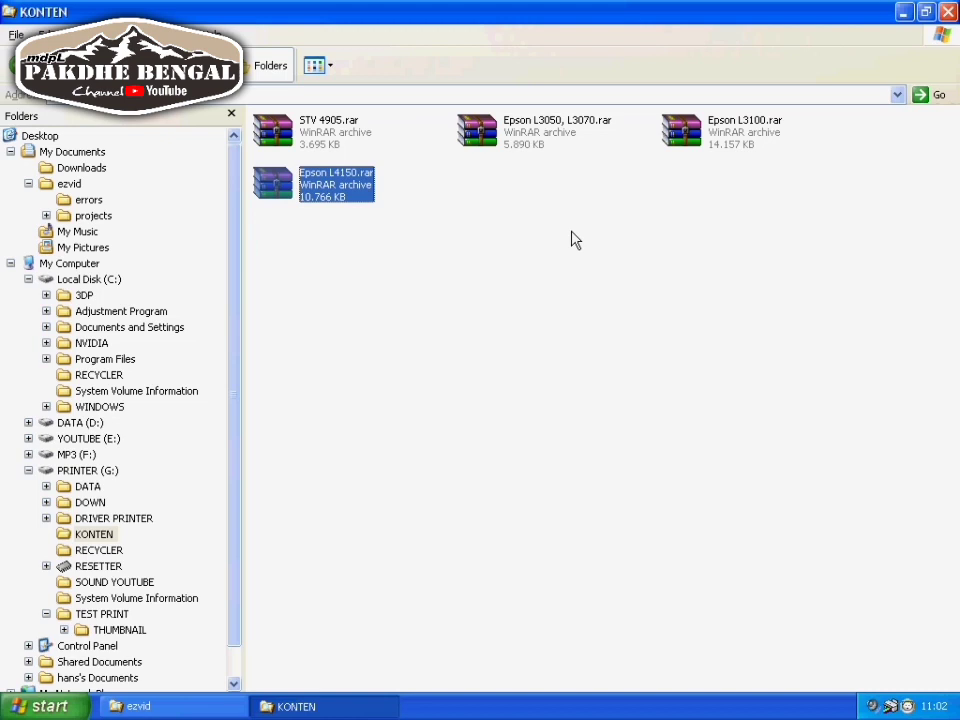
key("super+d")
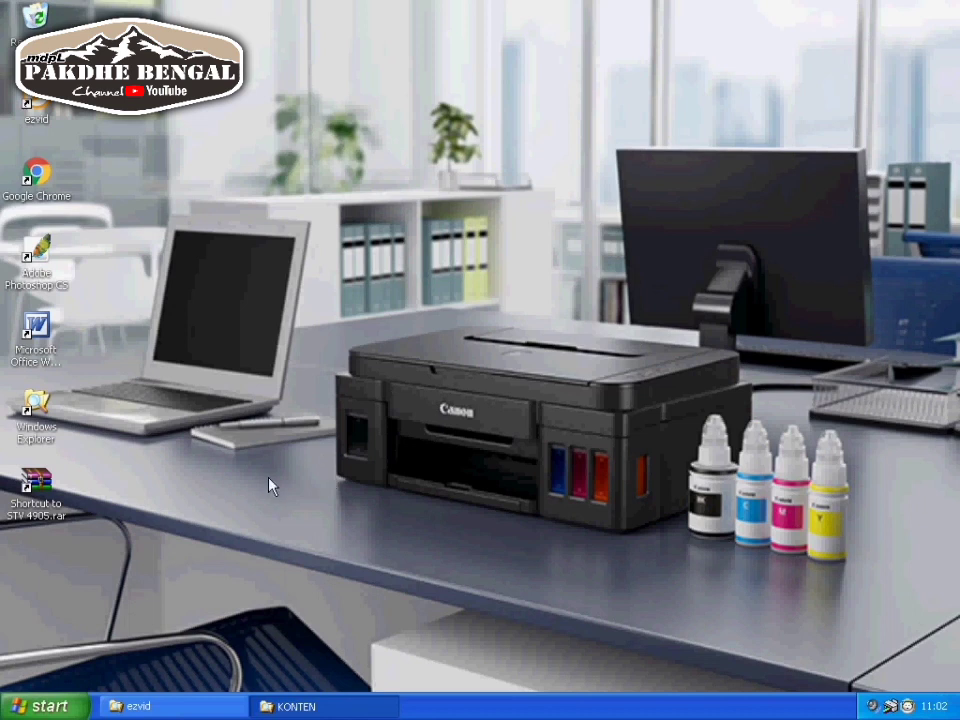
- Check the contents of STV 4905.rar through its desktop shortcut and the file actions available for that shortcut
left_click(42, 505)
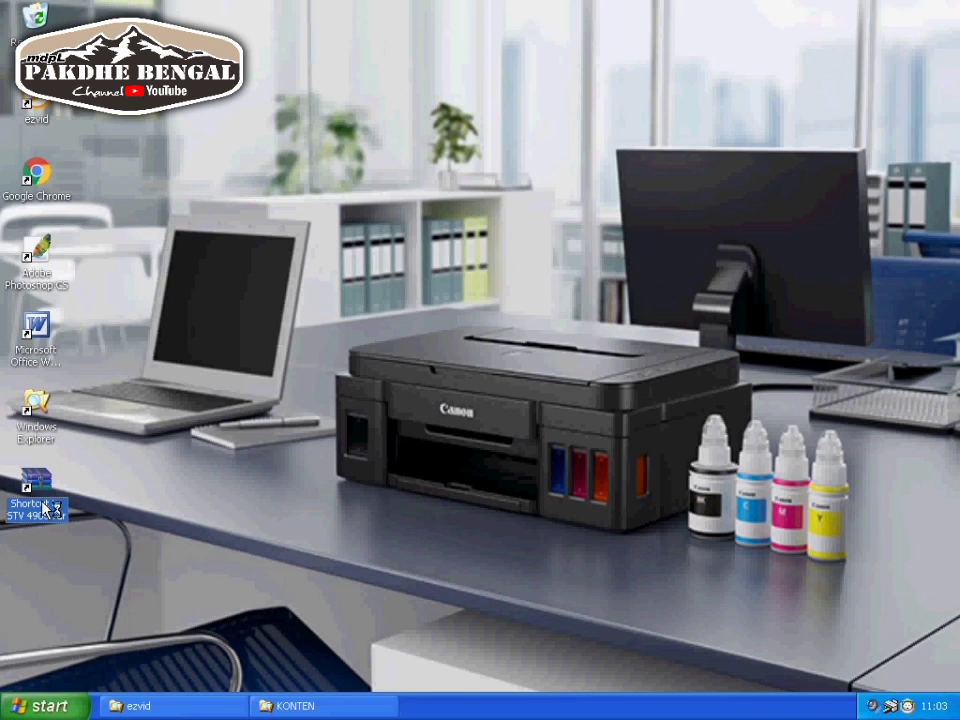
double_click(44, 508)
left_click(47, 172)
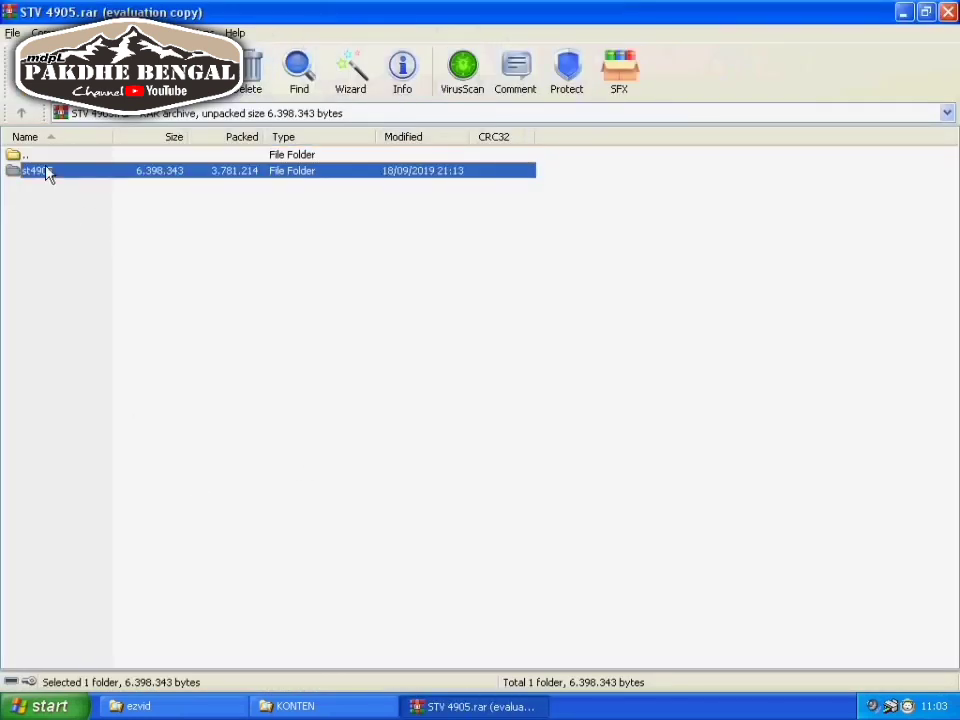
left_click(945, 12)
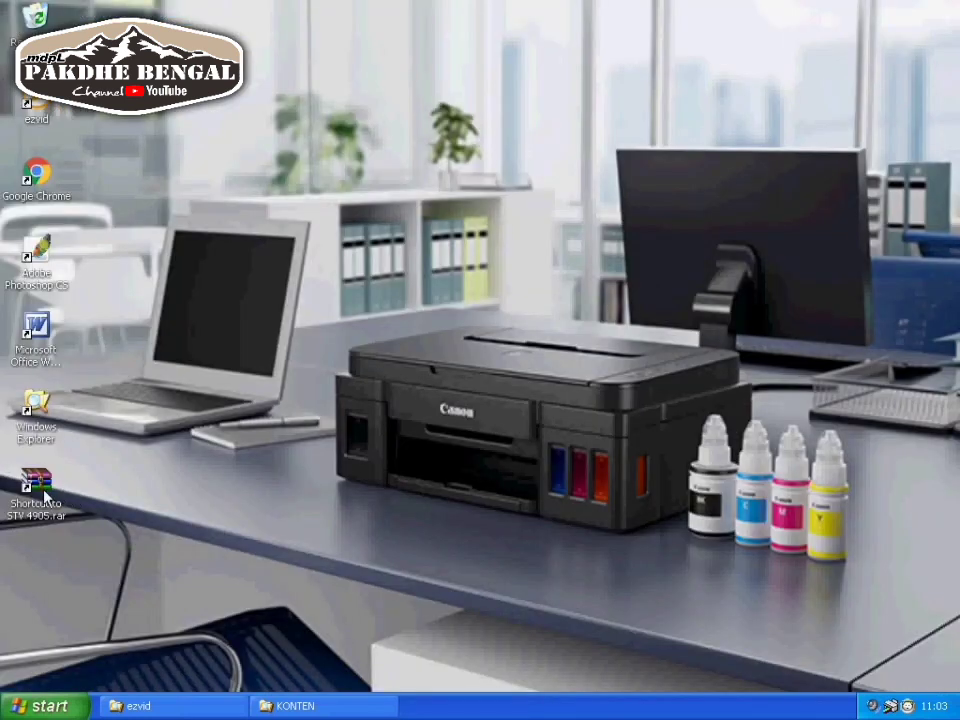
right_click(45, 489)
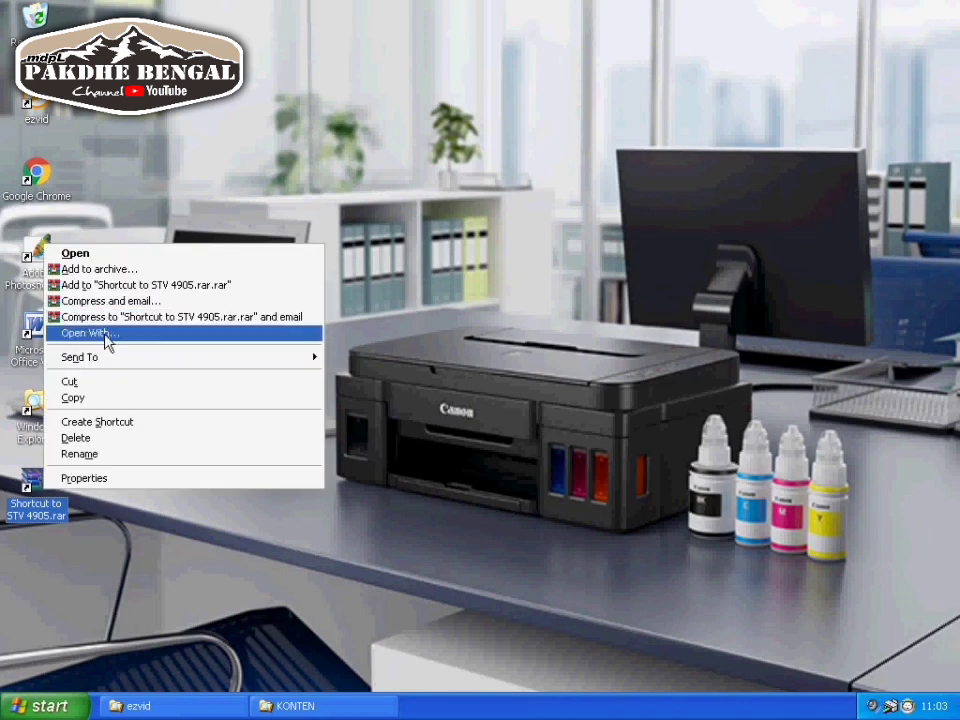
left_click(20, 500)
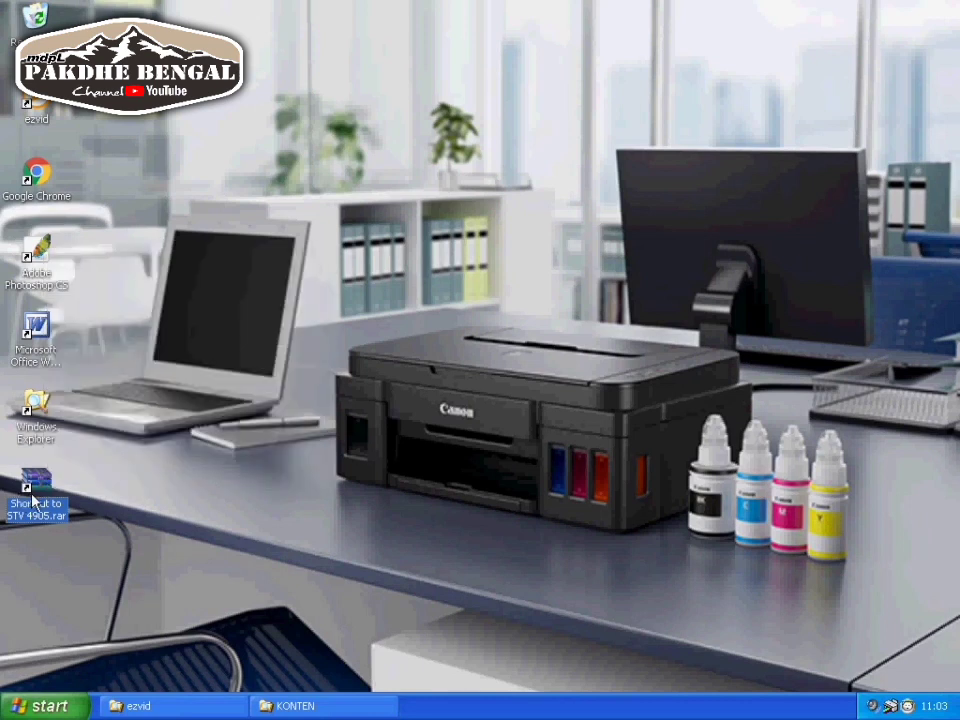
right_click(34, 494)
- Extract STV 4905.rar directly into the KONTEN folder
left_click(295, 706)
right_click(308, 130)
left_click(350, 181)
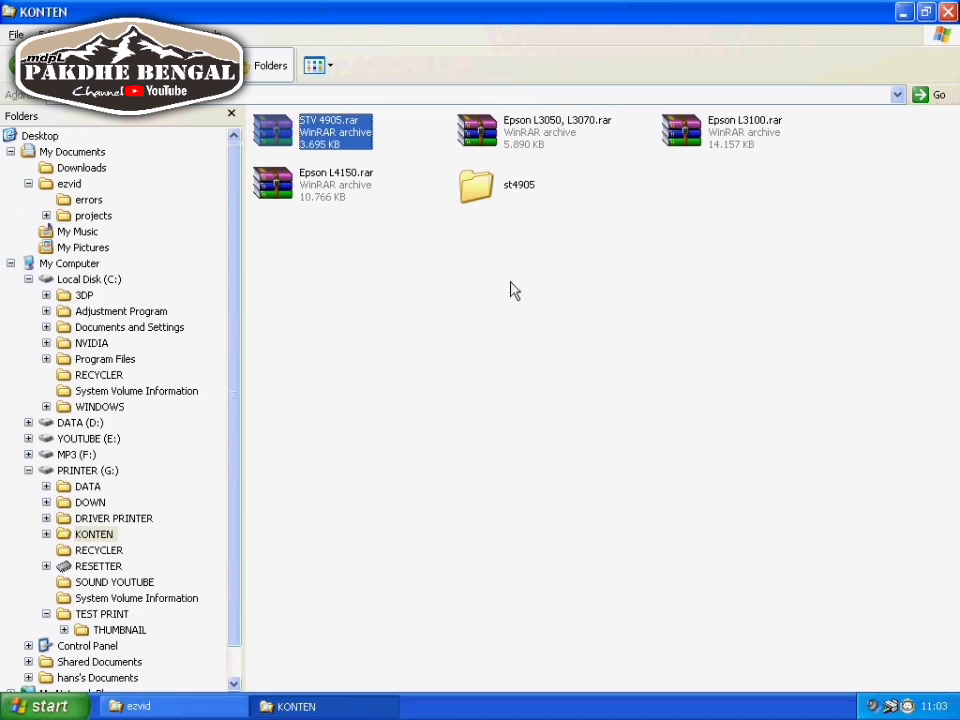
- Launch RESET CANON ST_4905.exe from the extracted st4905 folder
double_click(490, 180)
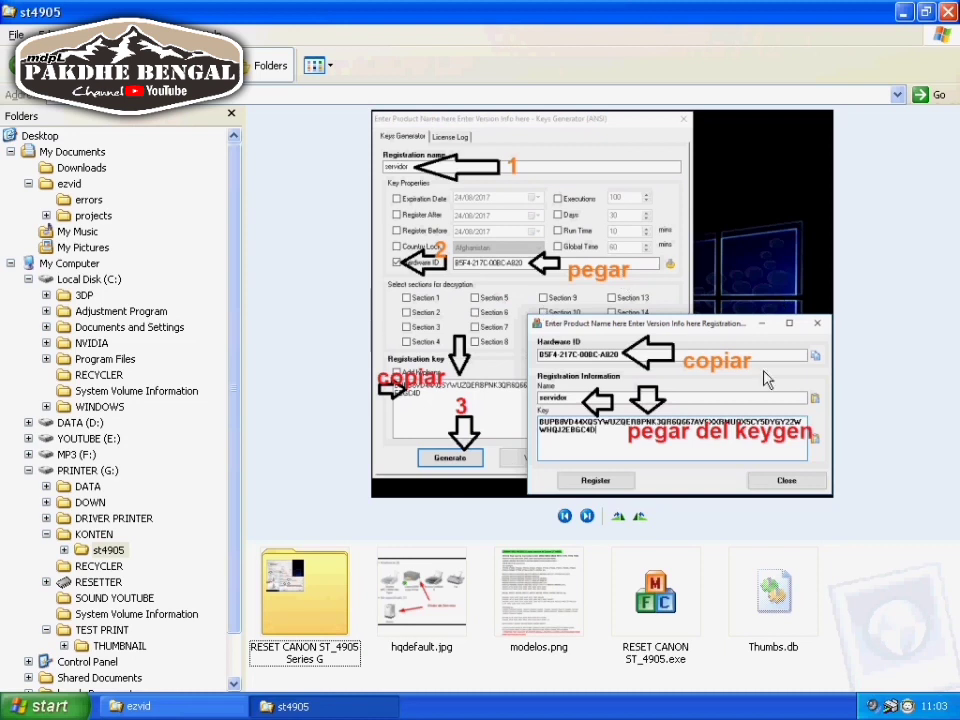
left_click(665, 615)
double_click(665, 615)
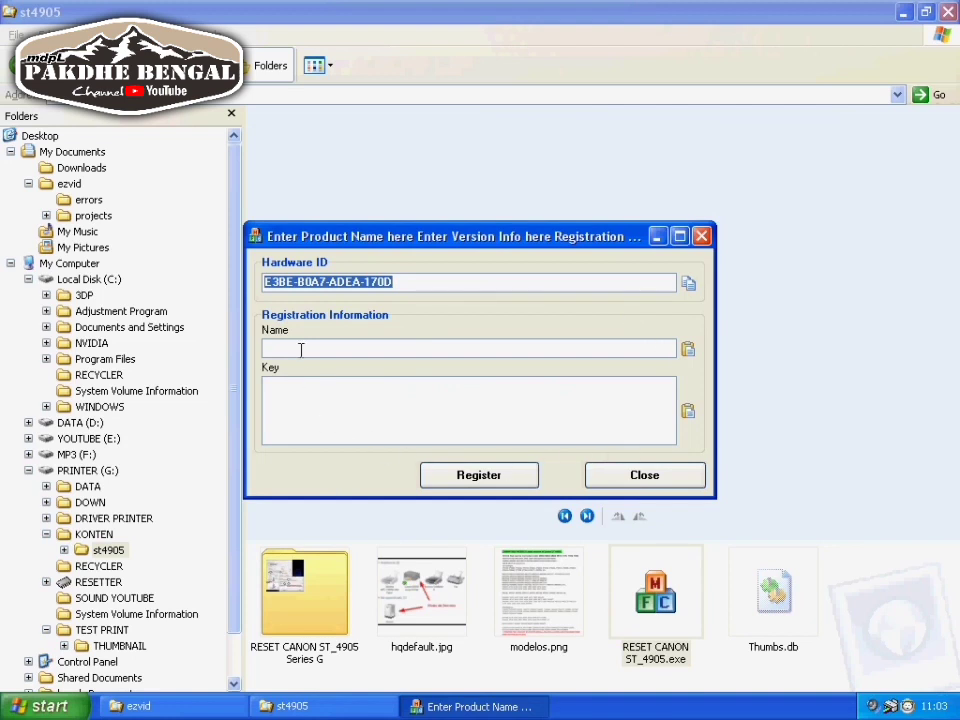
- Copy the hardware ID from the resetter's registration window
left_click_drag(403, 284, 258, 285)
right_click(266, 285)
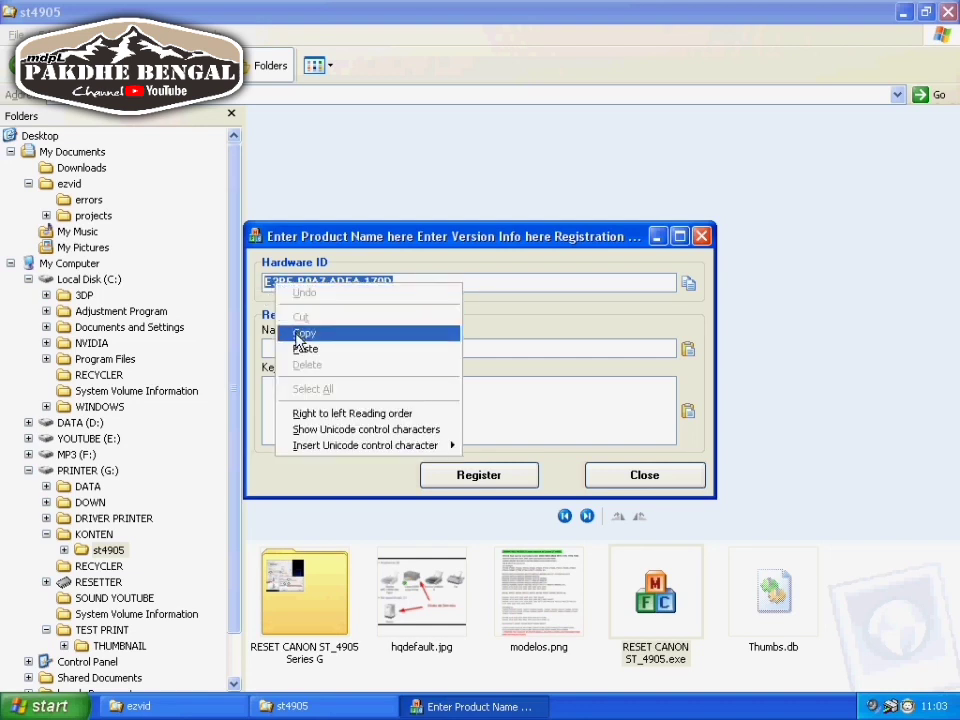
left_click(315, 332)
right_click(315, 281)
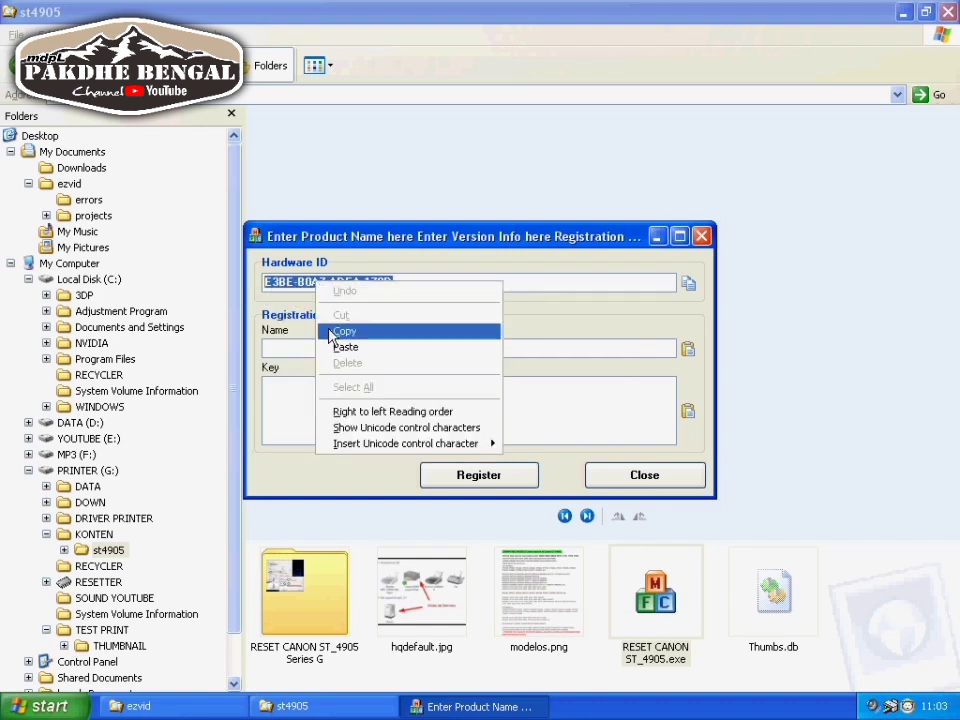
left_click(331, 332)
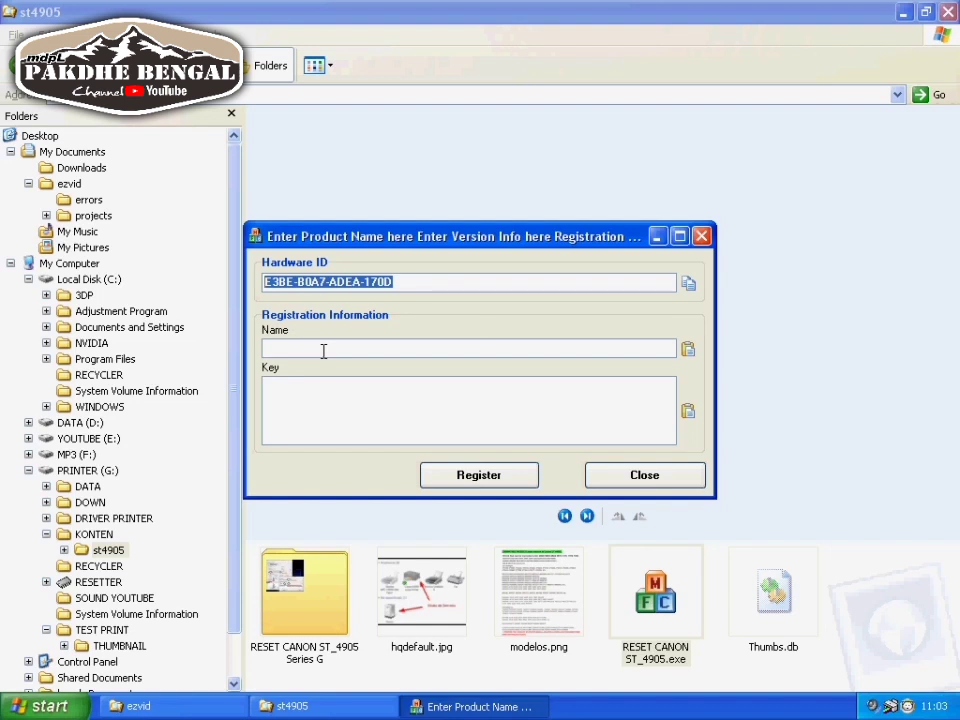
right_click(339, 277)
left_click(372, 329)
right_click(360, 281)
left_click(381, 330)
- Launch KEYGEN ST_4905.exe from the RESET CANON ST_4905 Series G folder and set the registration name to GADO GADO
double_click(328, 617)
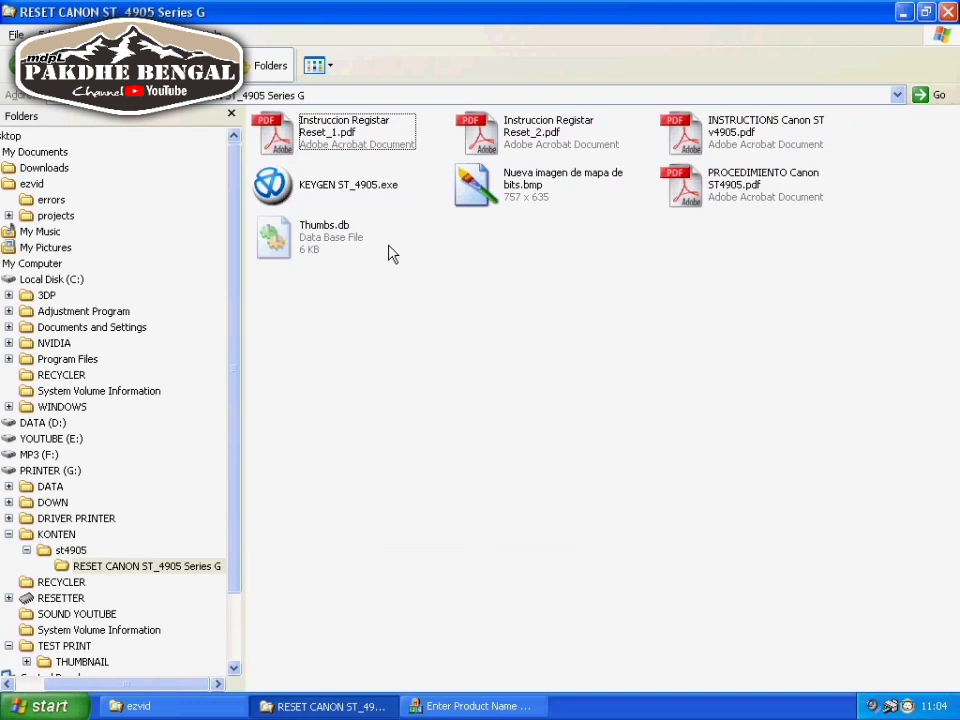
double_click(320, 194)
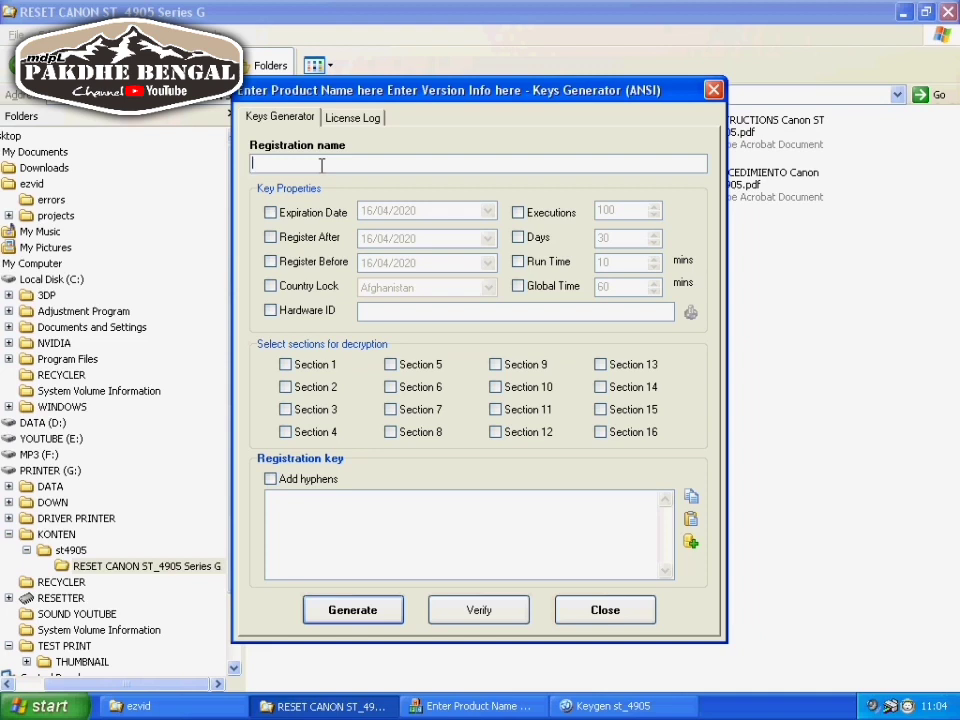
type("GADO GADO")
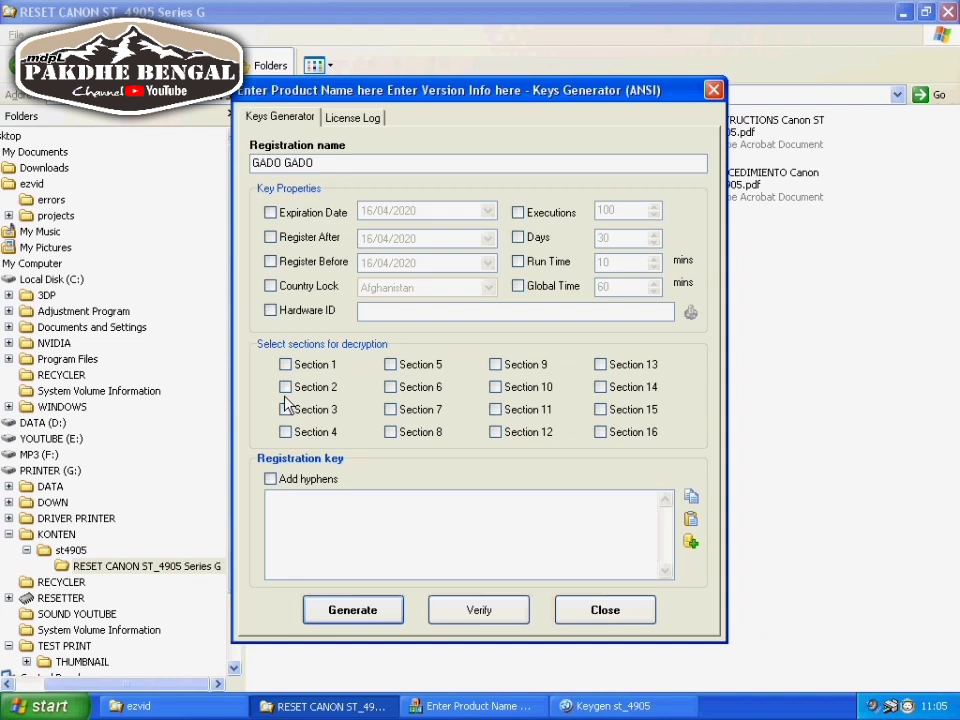
- Enable the Hardware ID key property and paste the copied hardware ID into it
left_click(270, 311)
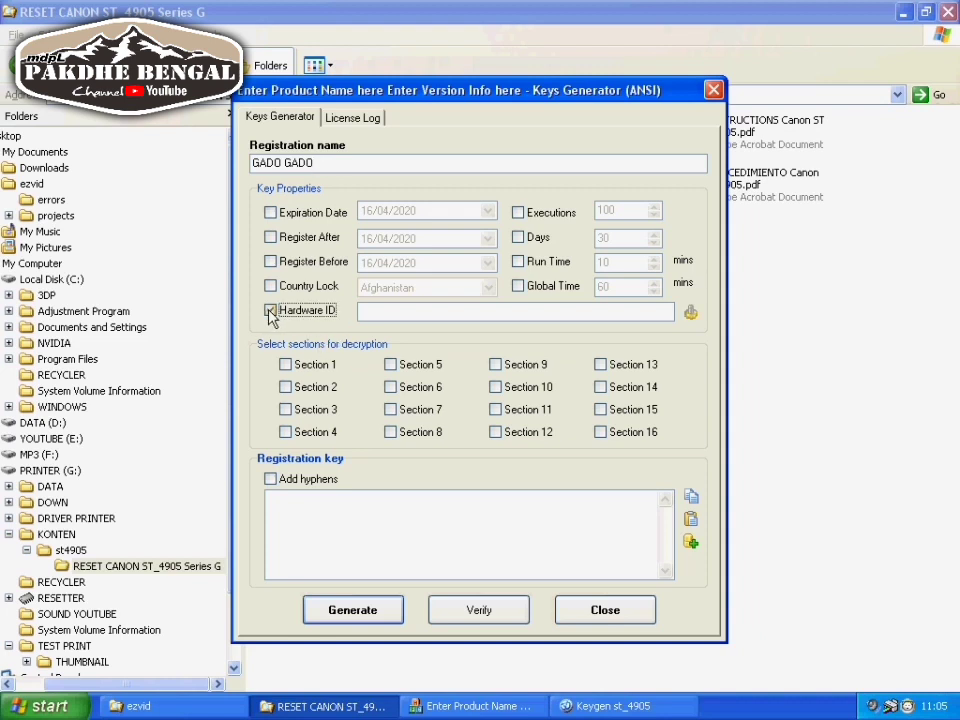
right_click(371, 312)
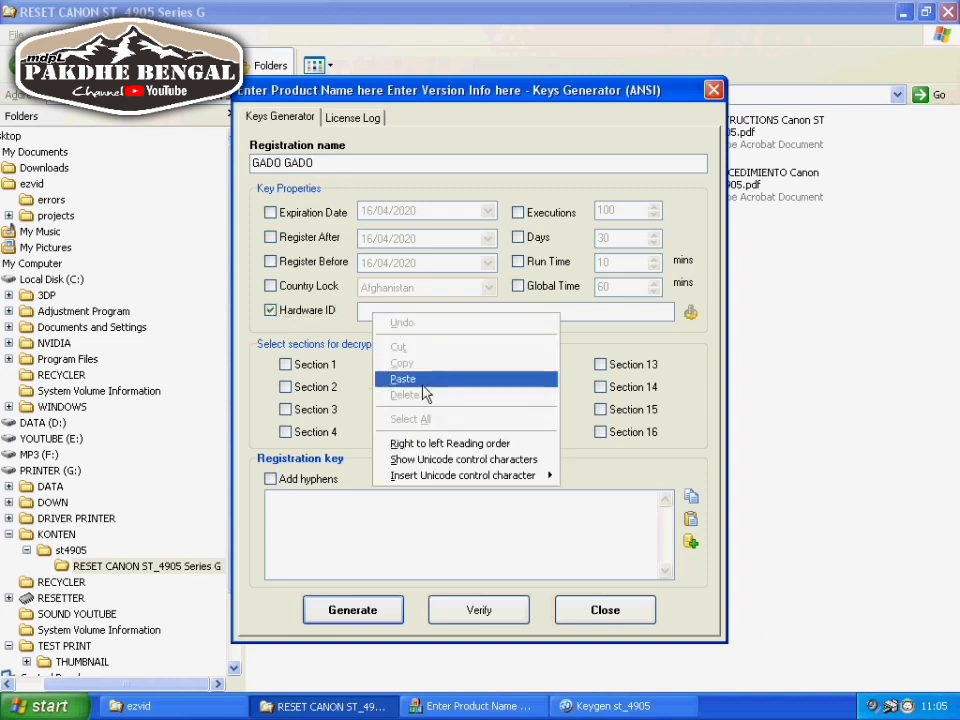
left_click(422, 384)
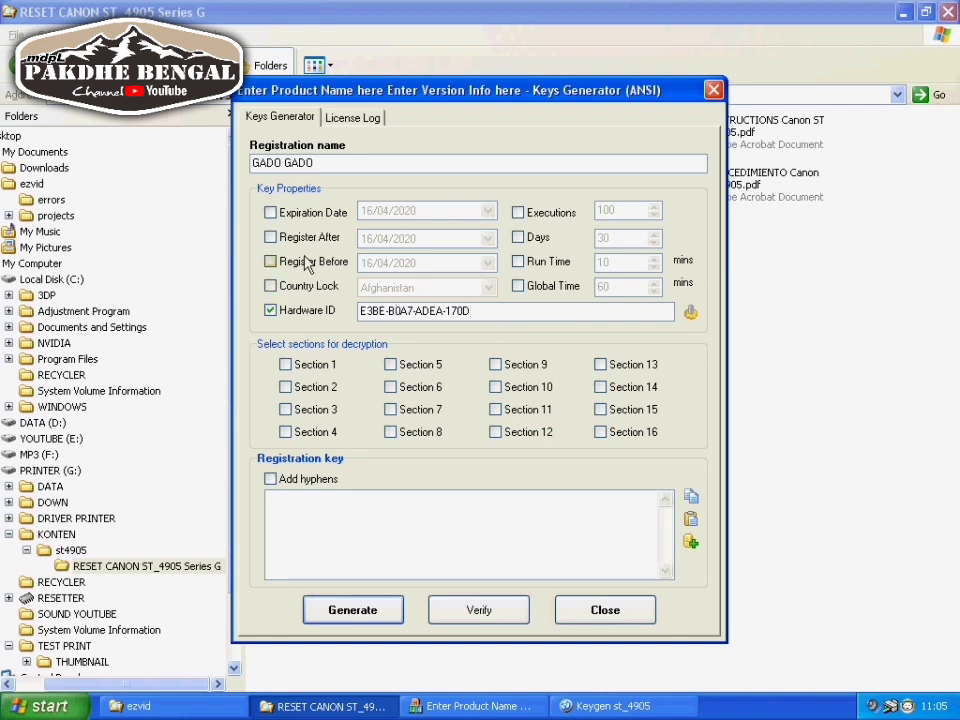
left_click(271, 213)
left_click(273, 215)
left_click(272, 213)
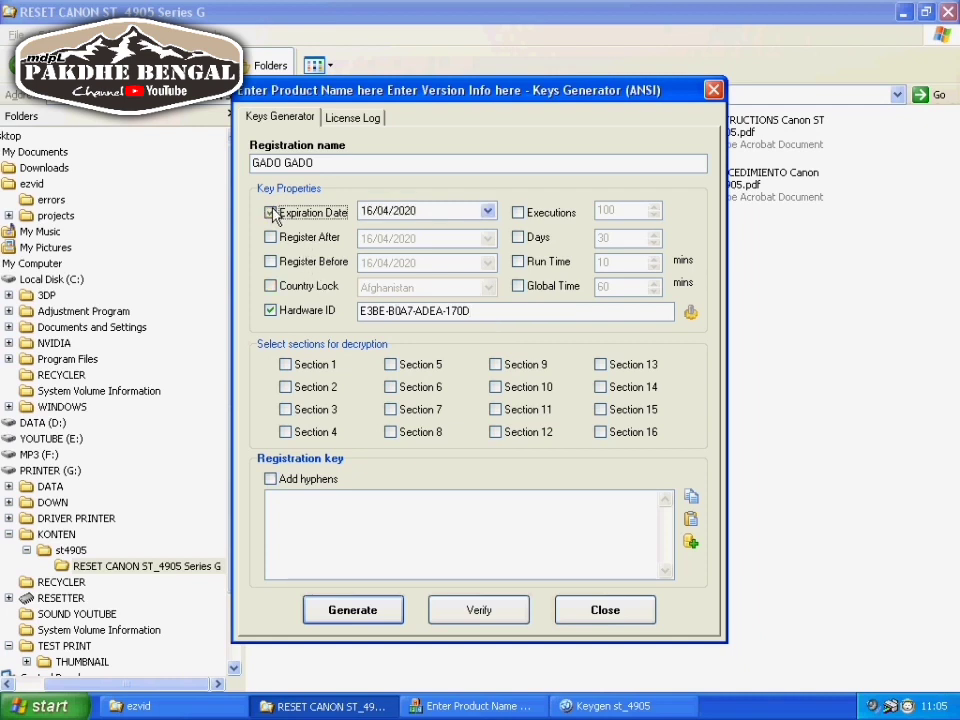
left_click(272, 213)
left_click(272, 213)
left_click(270, 214)
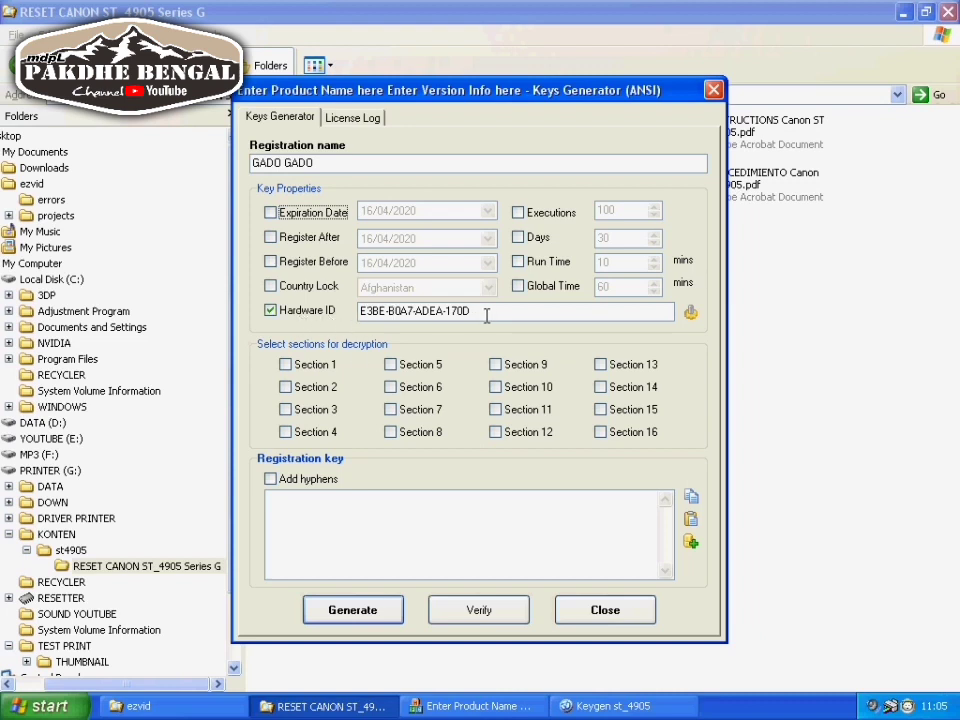
- Generate the registration key and copy it in full, closing the key generator
left_click(278, 510)
left_click(342, 622)
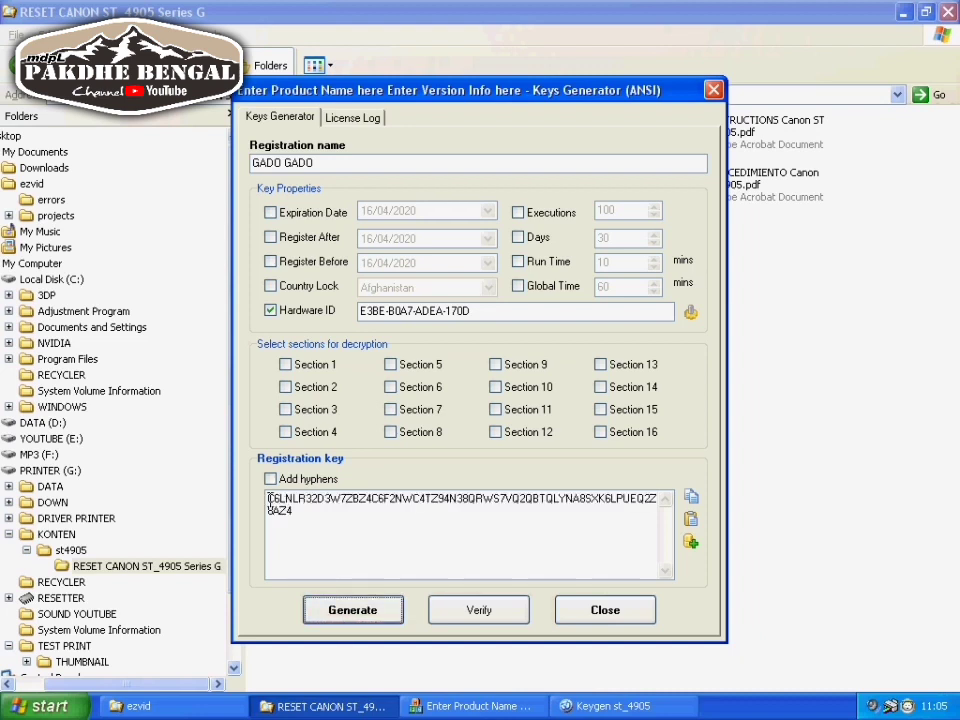
left_click_drag(266, 502, 324, 523)
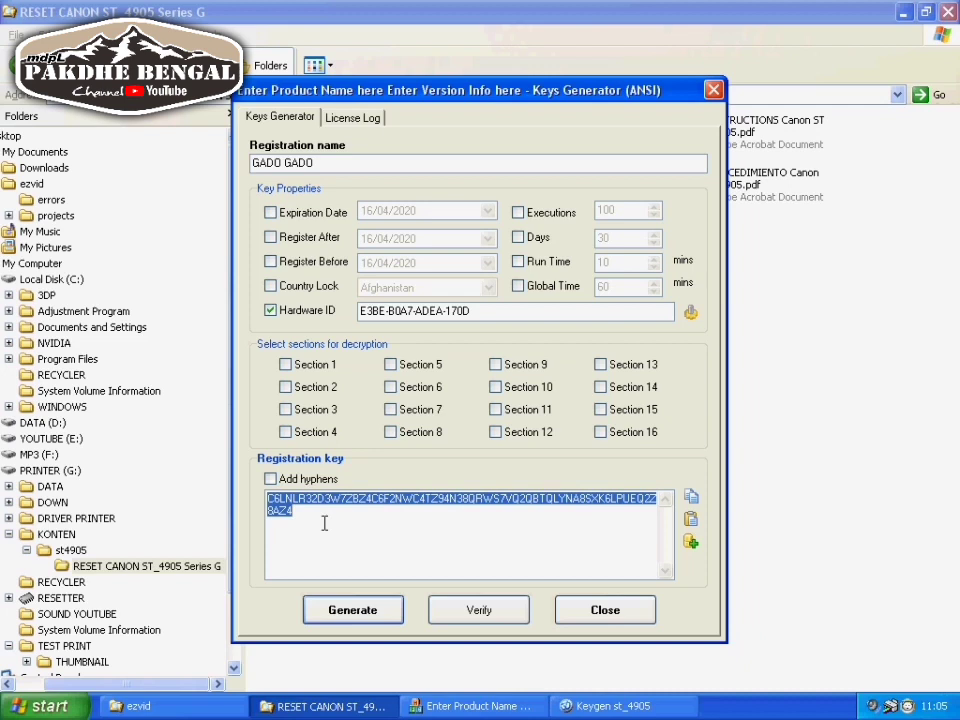
right_click(325, 525)
left_click(372, 574)
right_click(352, 515)
left_click(384, 566)
left_click(605, 610)
- Register the Canon resetter with the name GADO GADO and the copied registration key, and close the program window
left_click(483, 705)
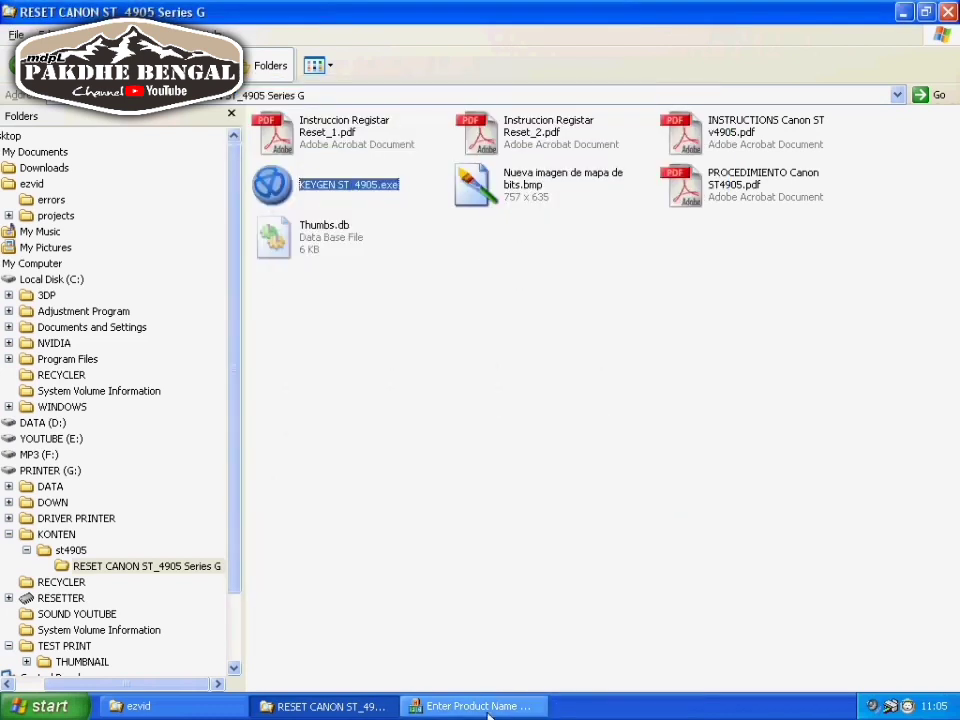
left_click(311, 388)
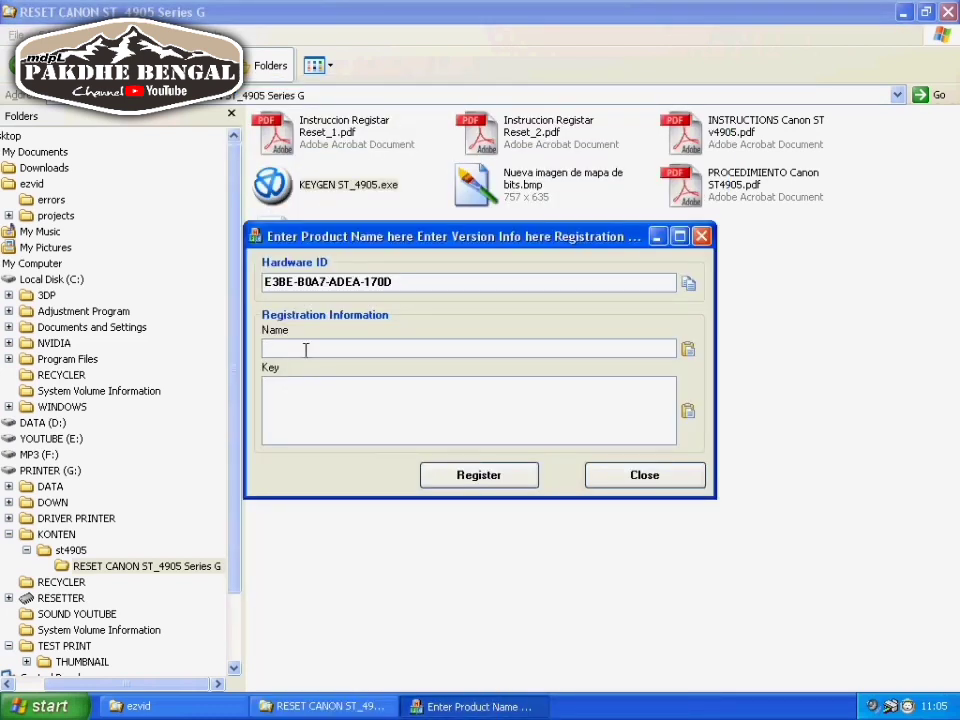
type("GADO GADO")
left_click(314, 406)
right_click(315, 410)
left_click(343, 473)
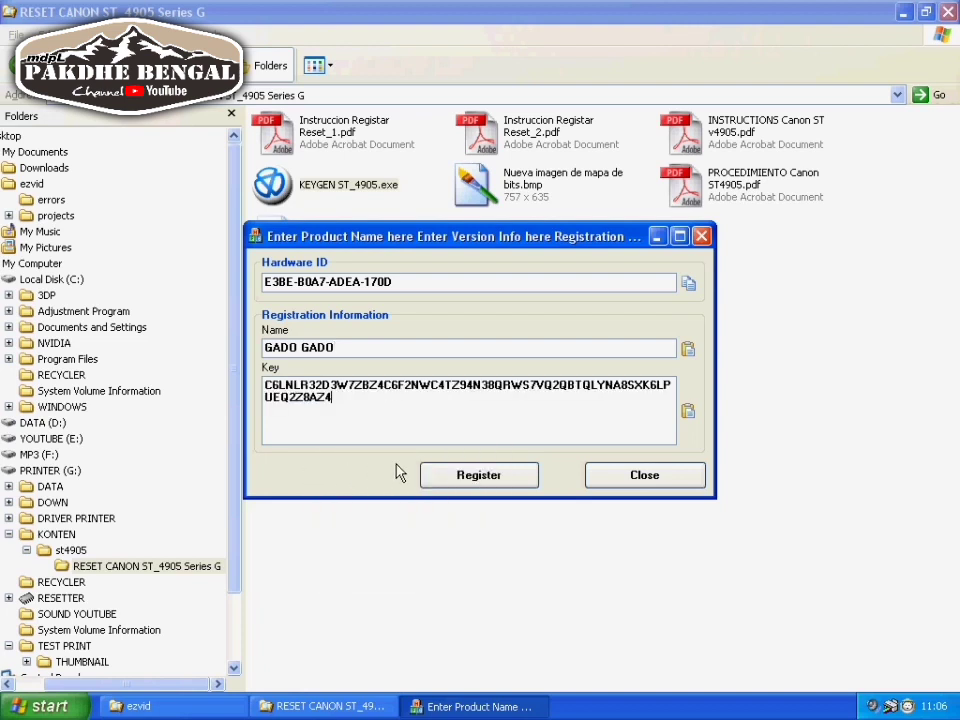
left_click(497, 480)
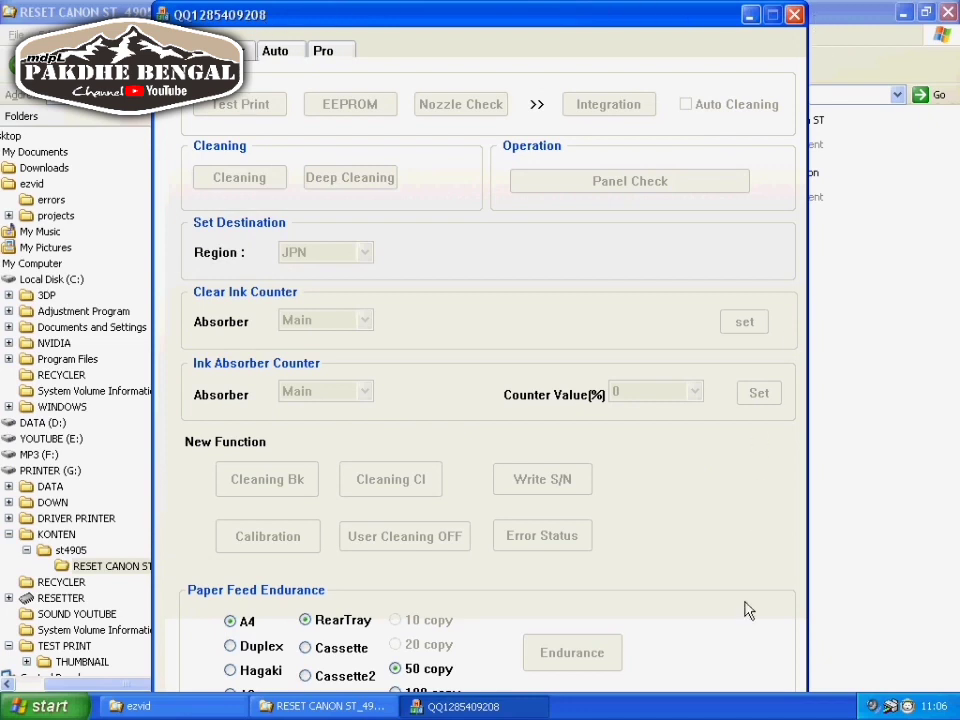
left_click(793, 15)
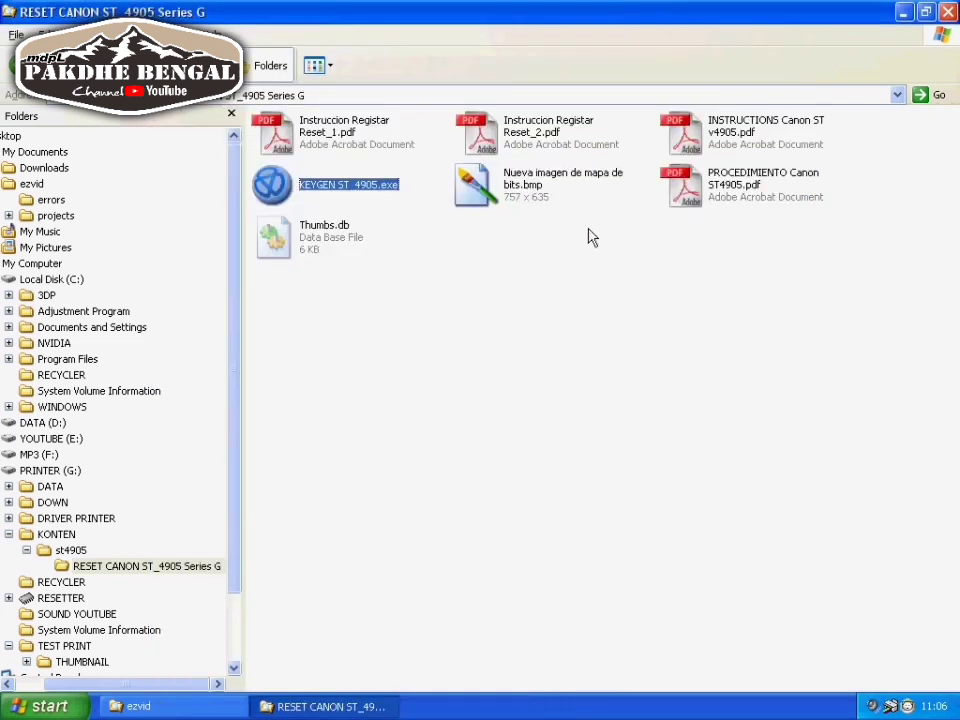
- Relaunch RESET CANON ST_4905.exe from the st4905 folder to check its registration, and close it
left_click(70, 551)
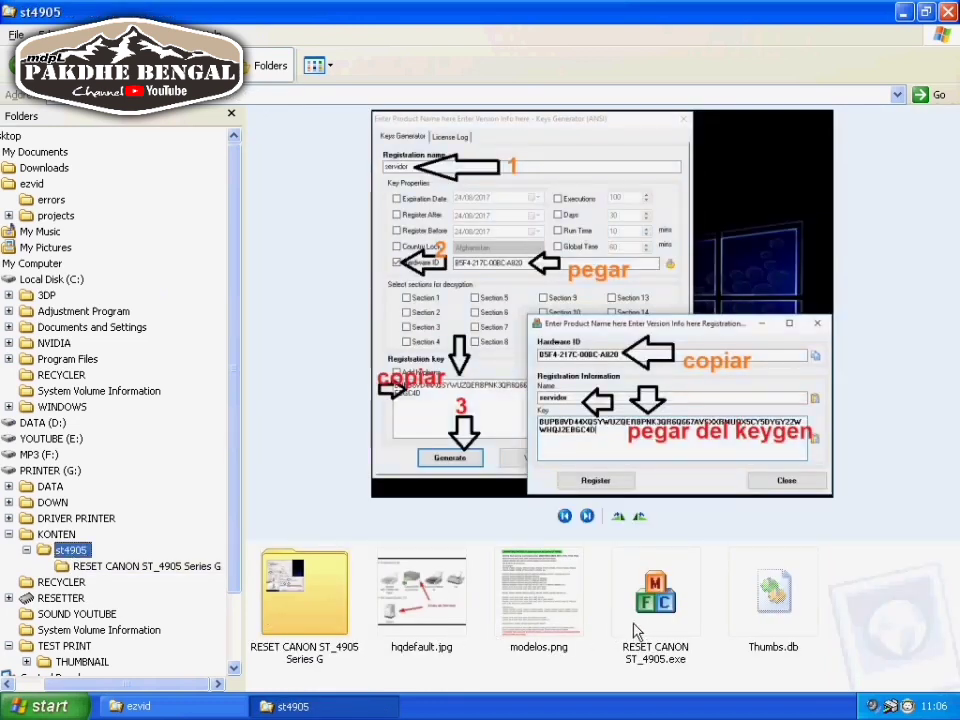
double_click(655, 580)
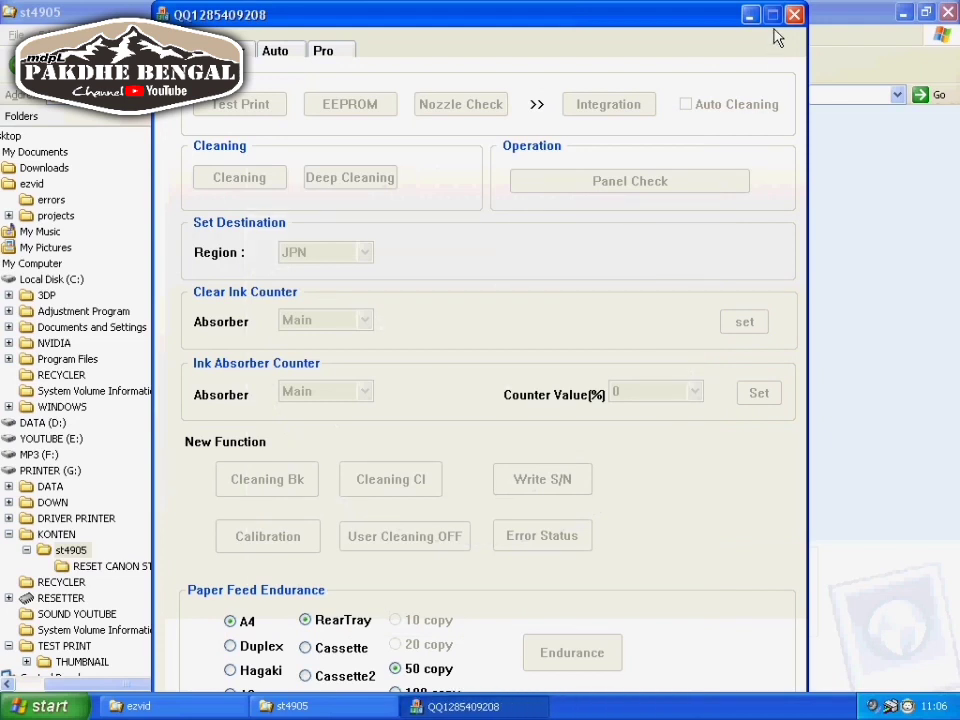
left_click(794, 14)
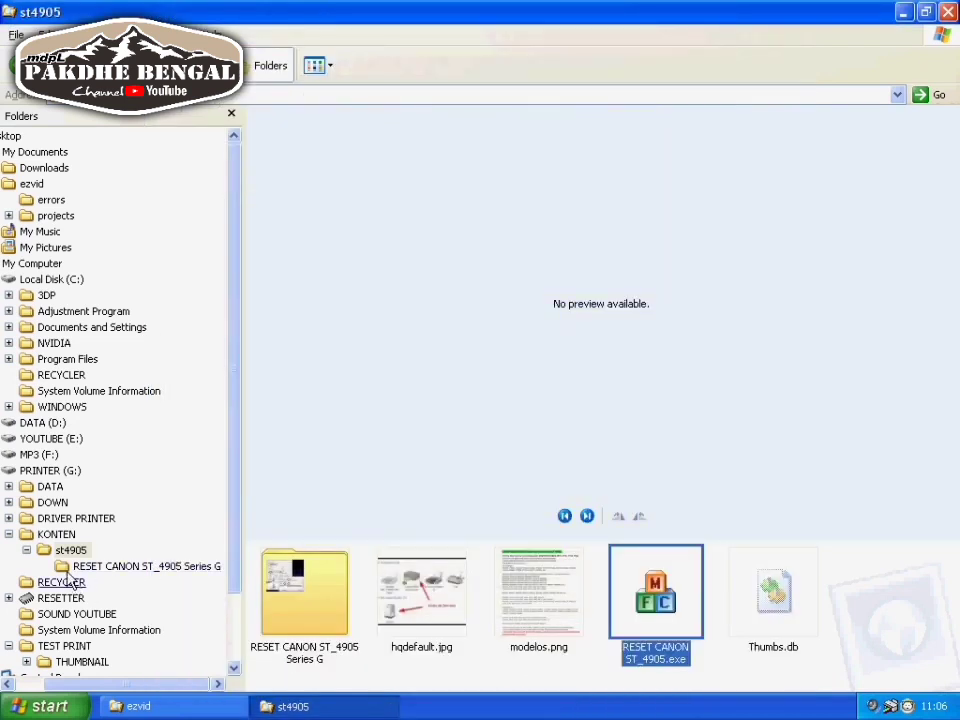
- Return to KONTEN and reopen the st4905 folder to look over its files, selecting RESET CANON ST_4905.exe
left_click(68, 537)
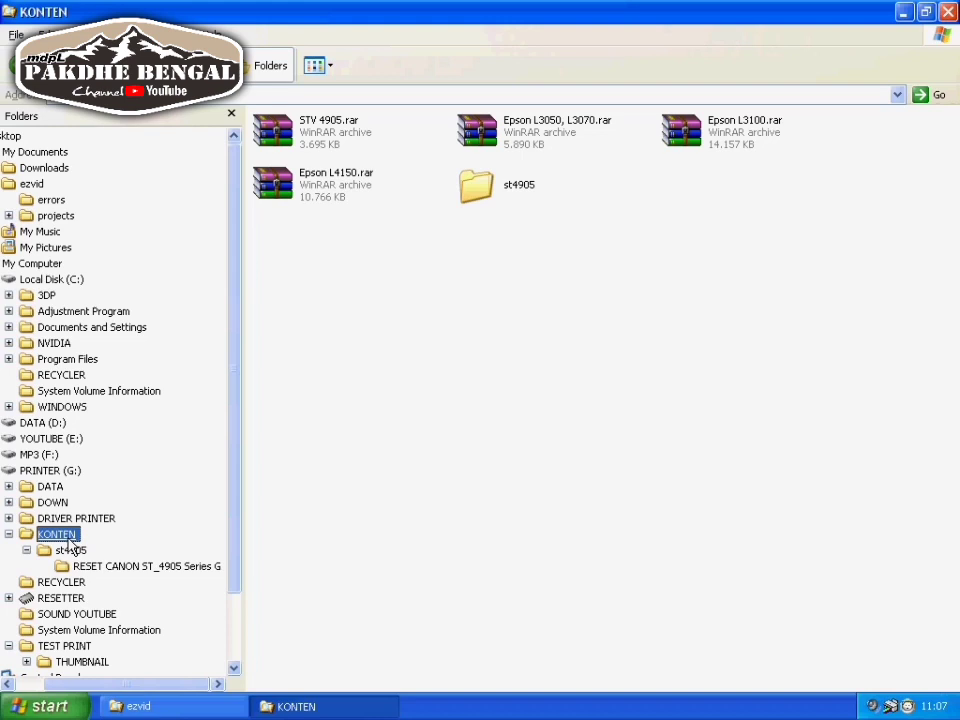
double_click(489, 205)
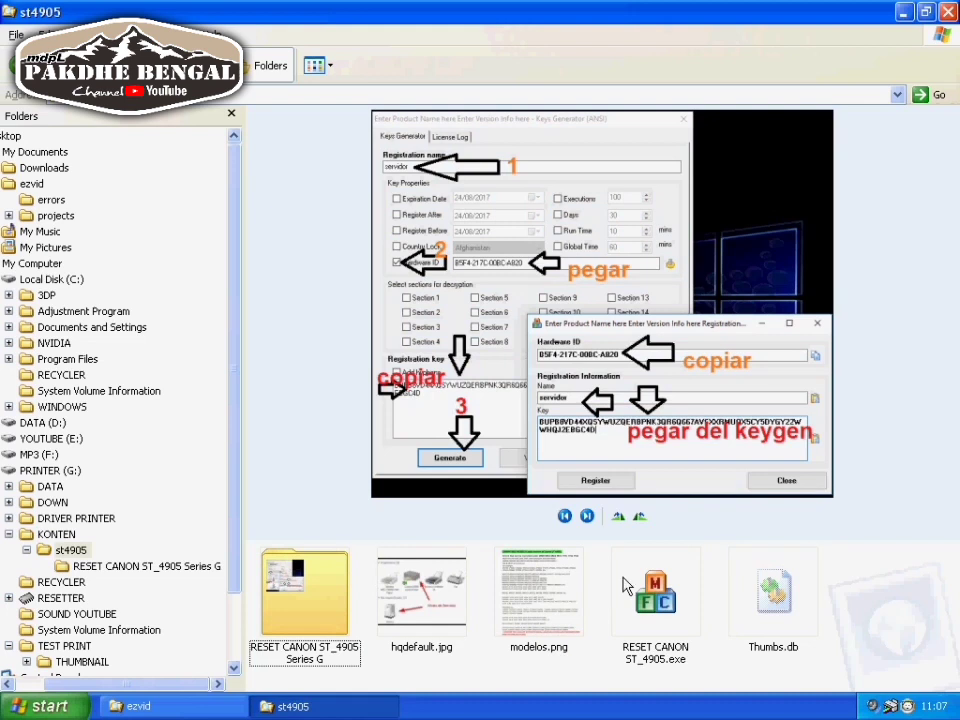
left_click(645, 596)
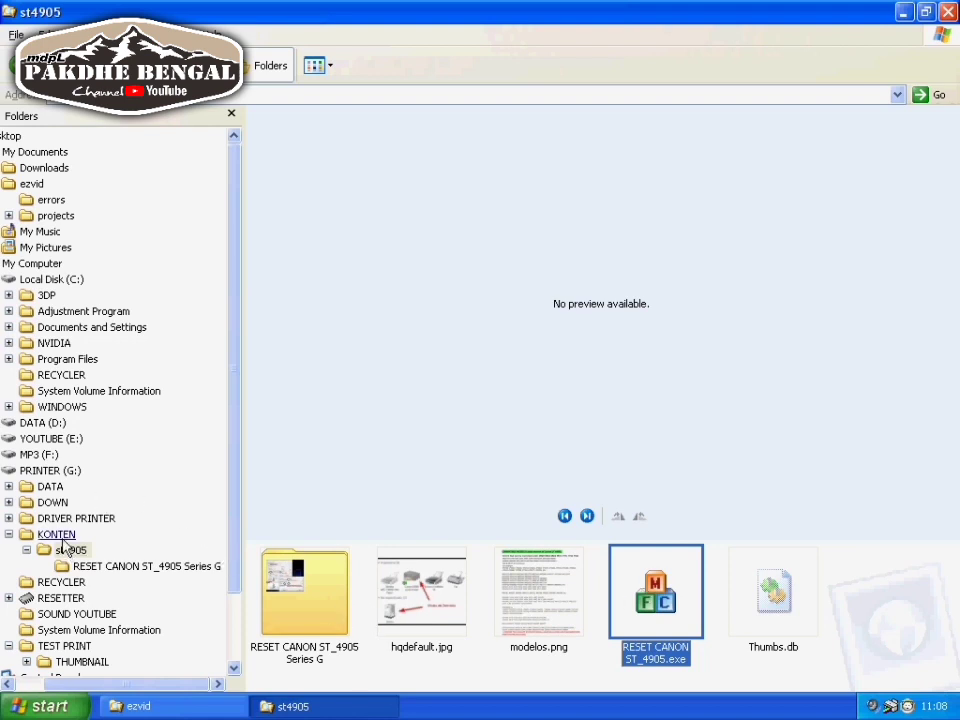
- View the Epson L4150 folder inside Epson L4150.rar in KONTEN and close the archive
left_click(60, 536)
double_click(340, 196)
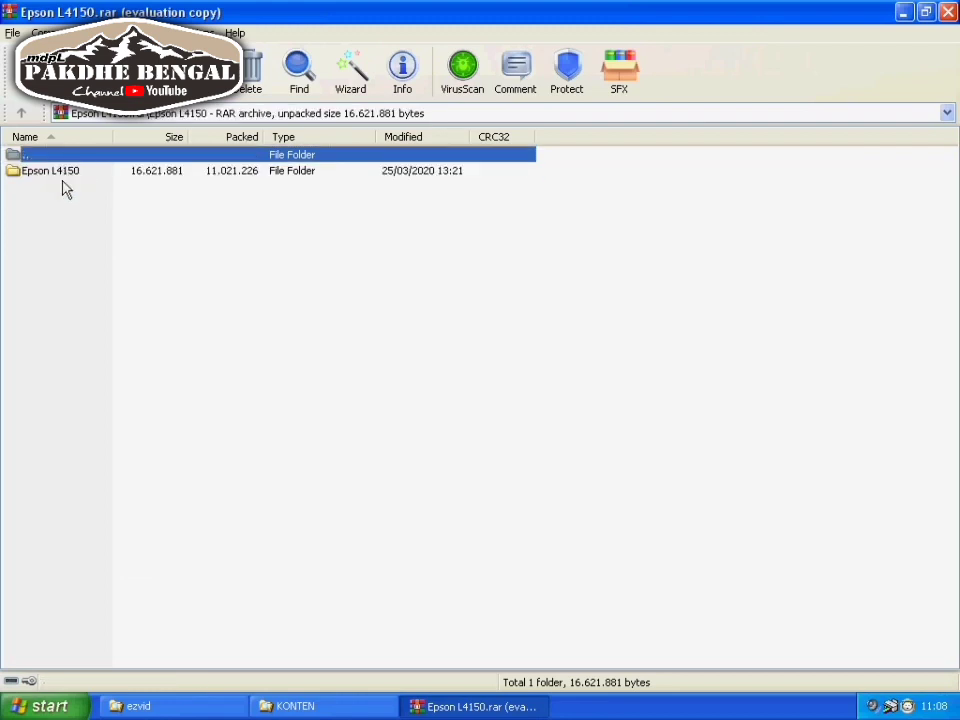
double_click(60, 176)
left_click(947, 12)
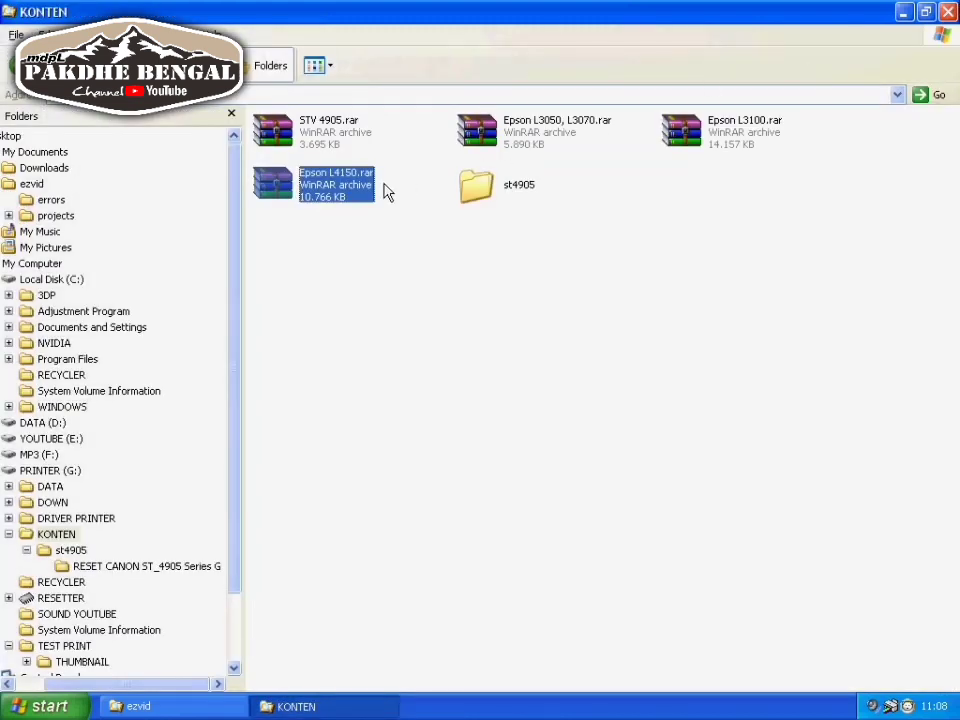
- Extract Epson L4150.rar directly into KONTEN and open the extracted Epson L4150 folder
right_click(364, 189)
left_click(388, 245)
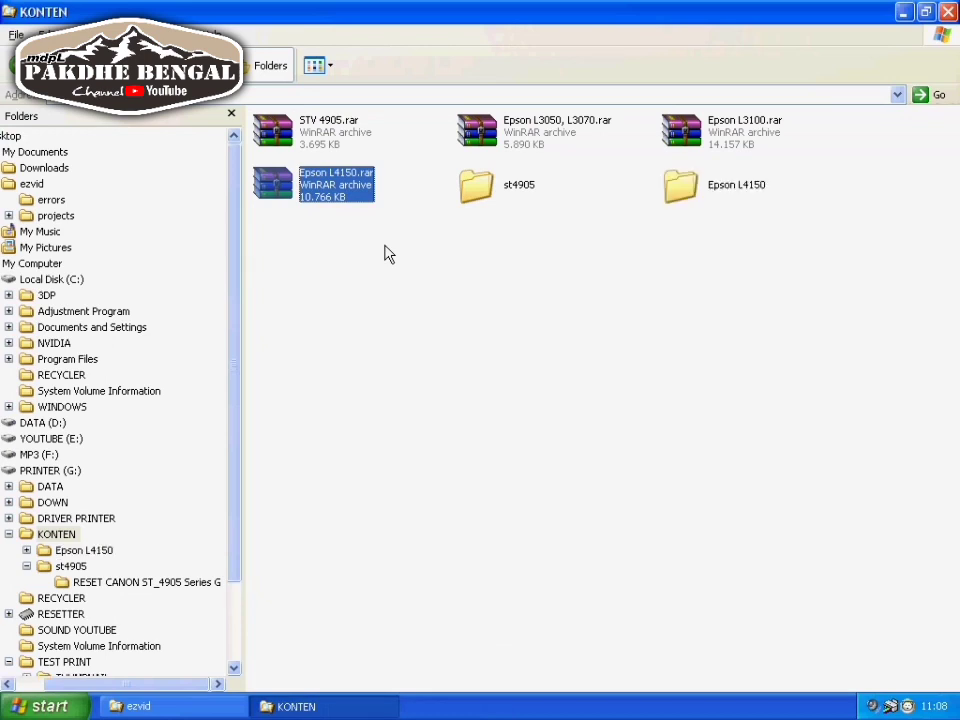
left_click(677, 190)
double_click(677, 190)
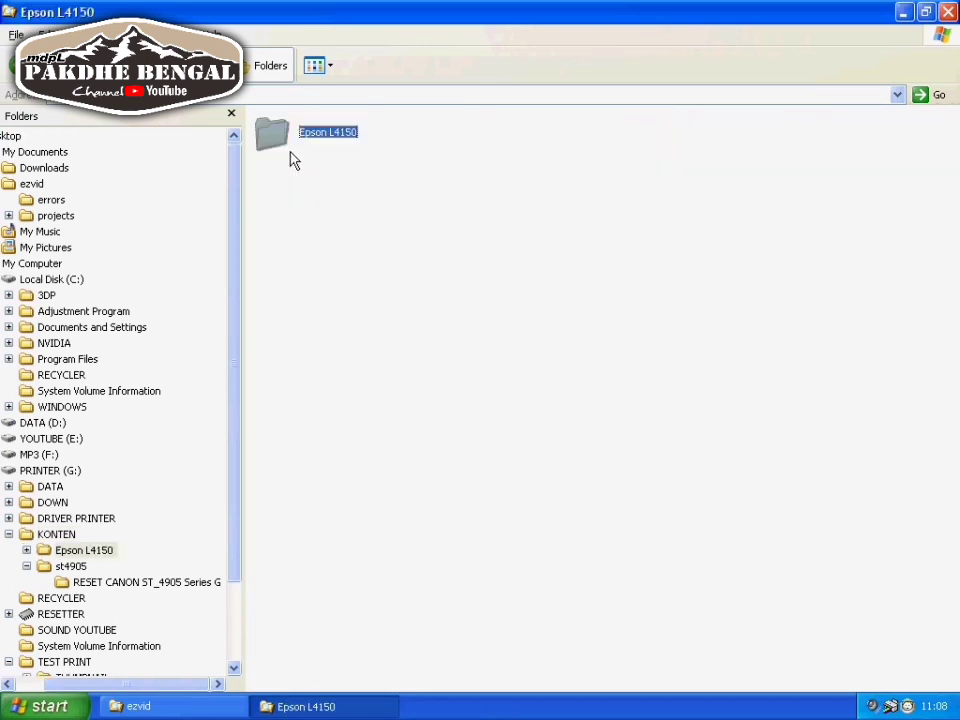
- View the WLGen_L4150 key generator in the Keygen folder of the nested Epson L4150.rar, and close it and the archive
double_click(476, 140)
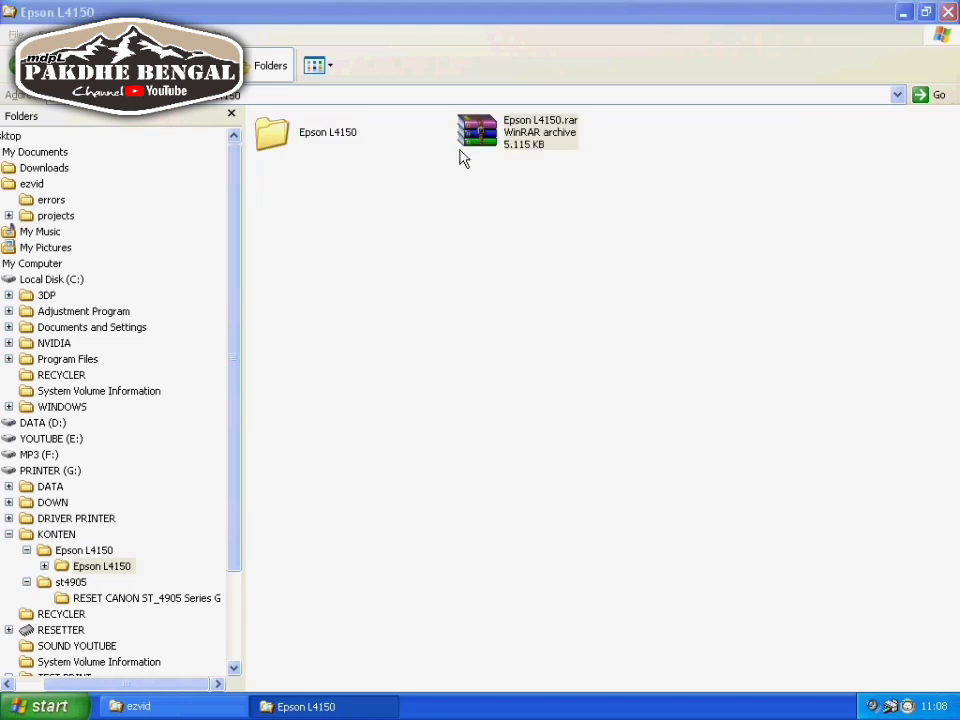
double_click(52, 171)
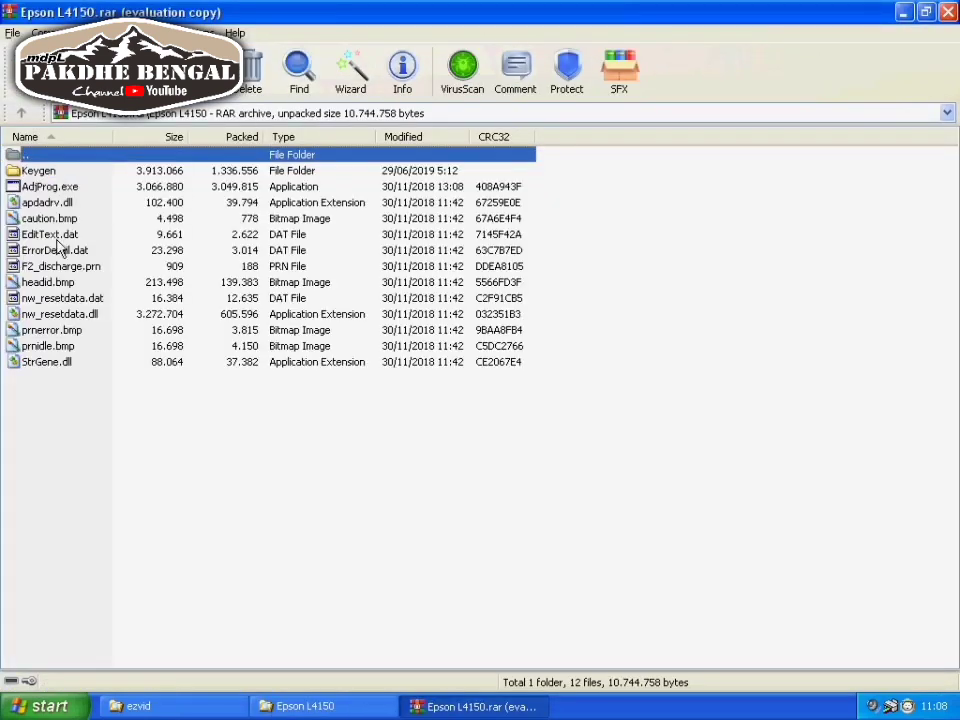
double_click(38, 170)
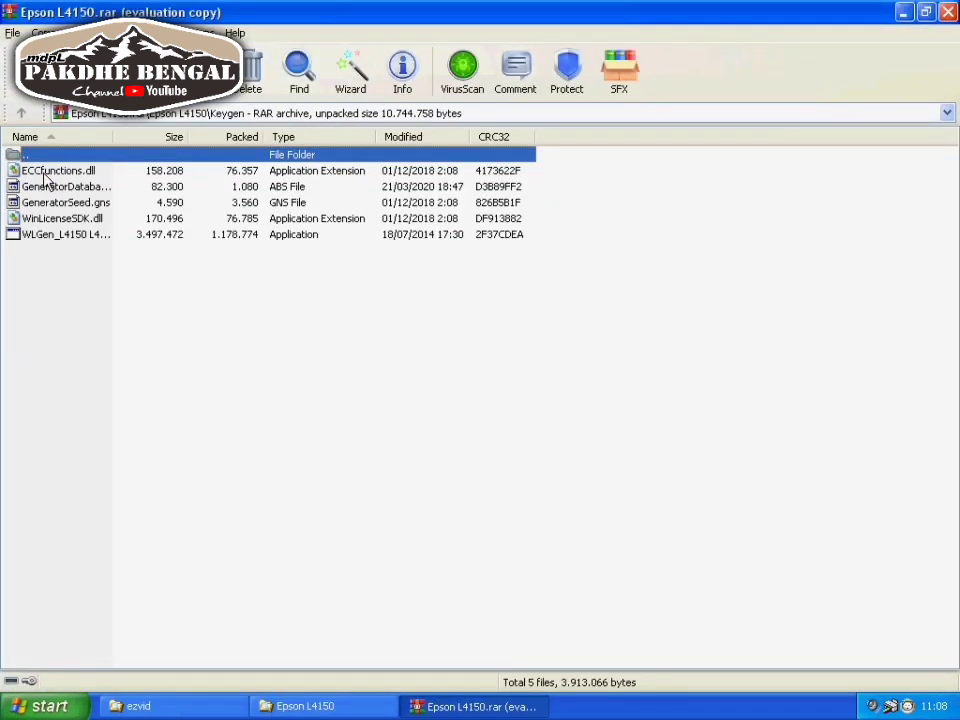
double_click(52, 234)
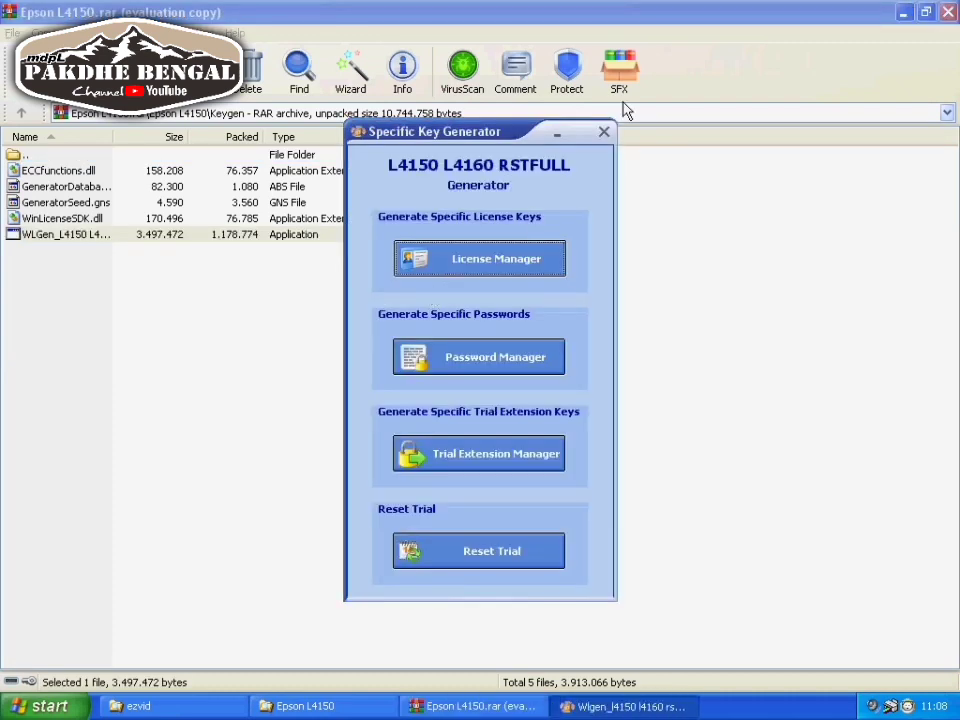
left_click(604, 132)
key("alt+F4")
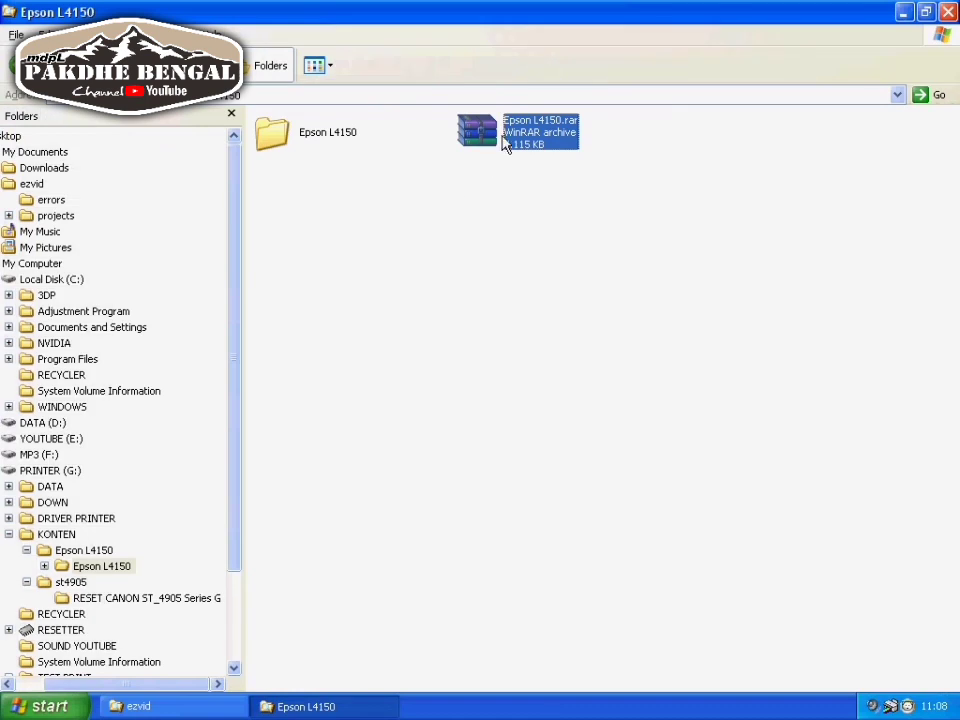
- Open the inner Epson L4150 folder, run AdjProg.exe to get its hardware ID, and dismiss the notice
double_click(325, 138)
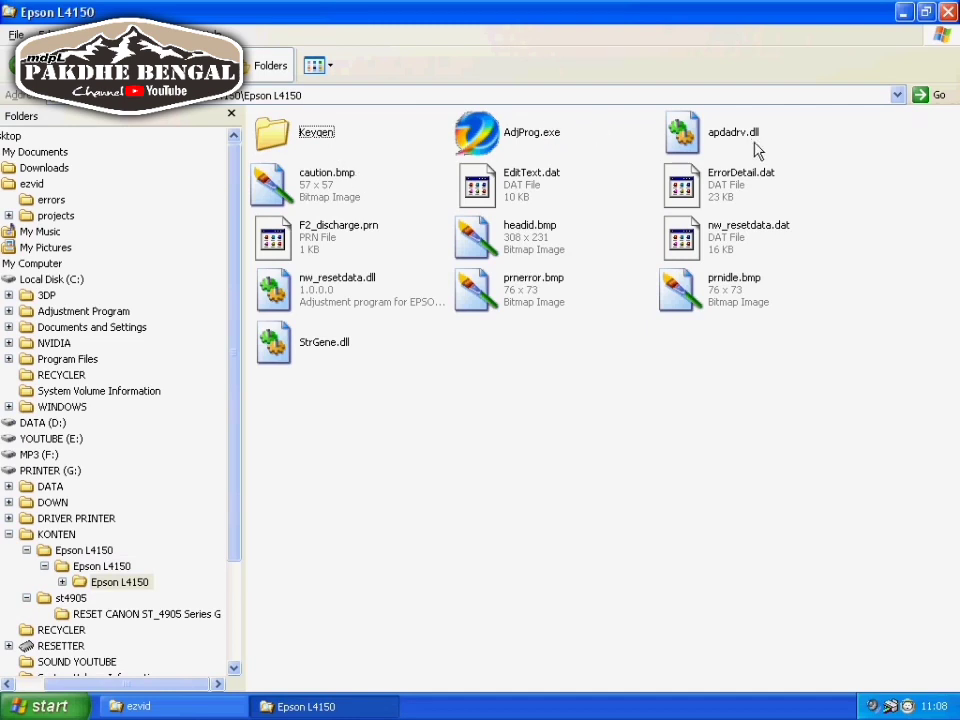
double_click(477, 148)
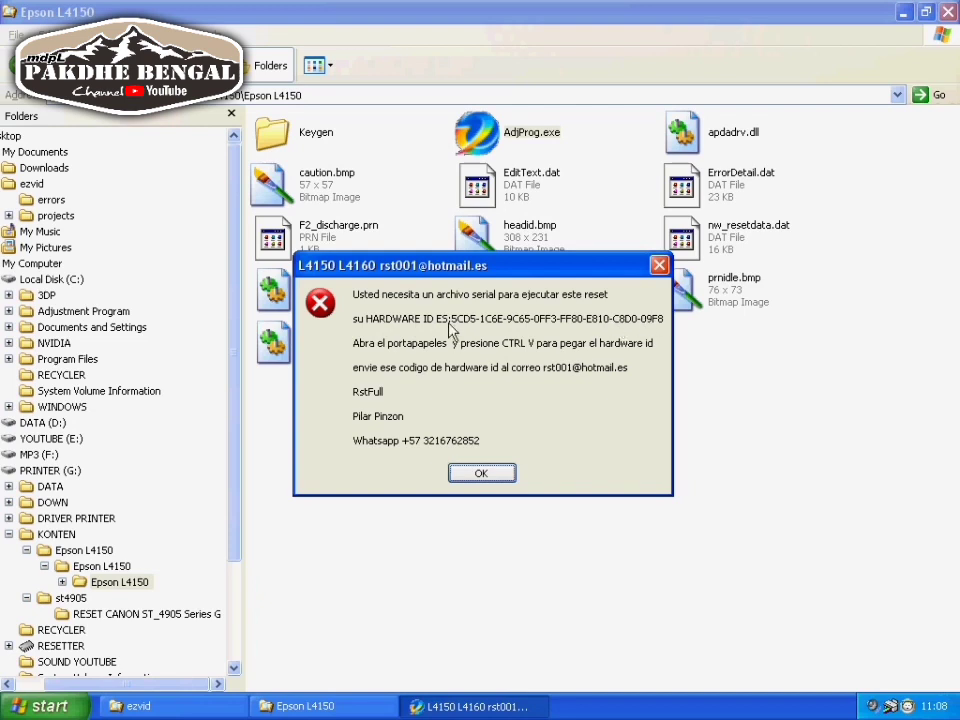
key("Return")
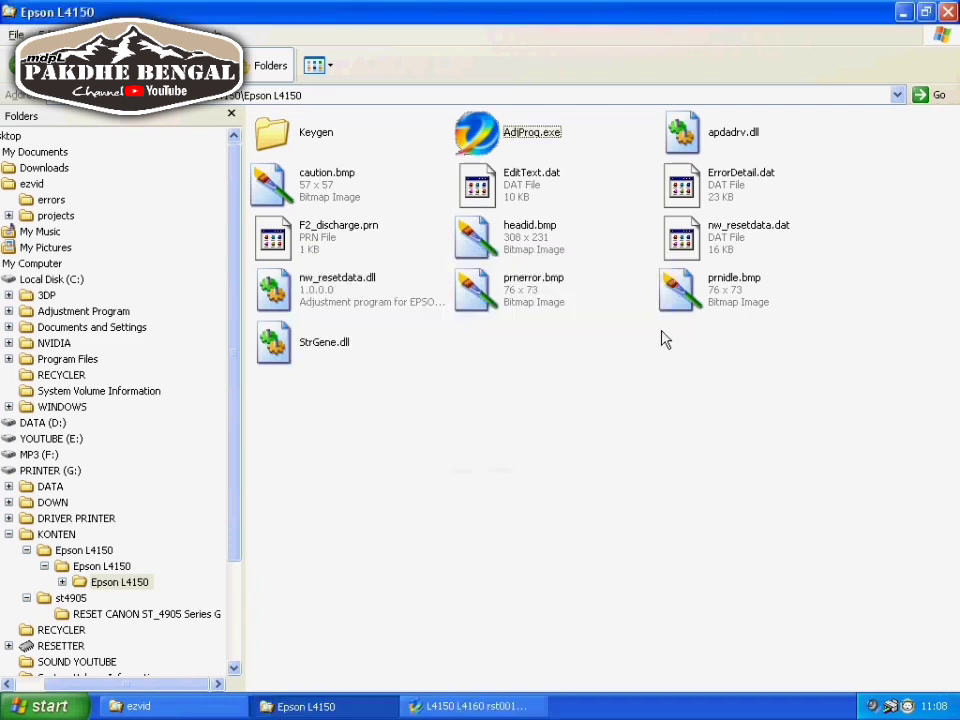
- Run the WLGen_L4150 L4160 RSTFULL.exe generator from the Keygen folder and start a new license in its License Manager
double_click(272, 140)
double_click(476, 185)
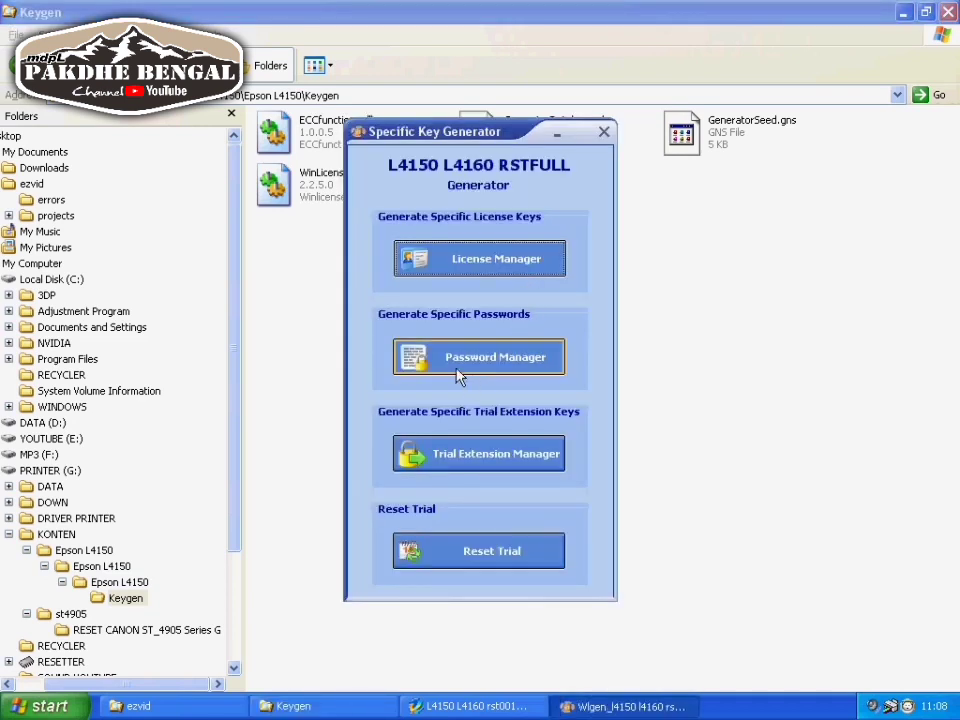
left_click(455, 266)
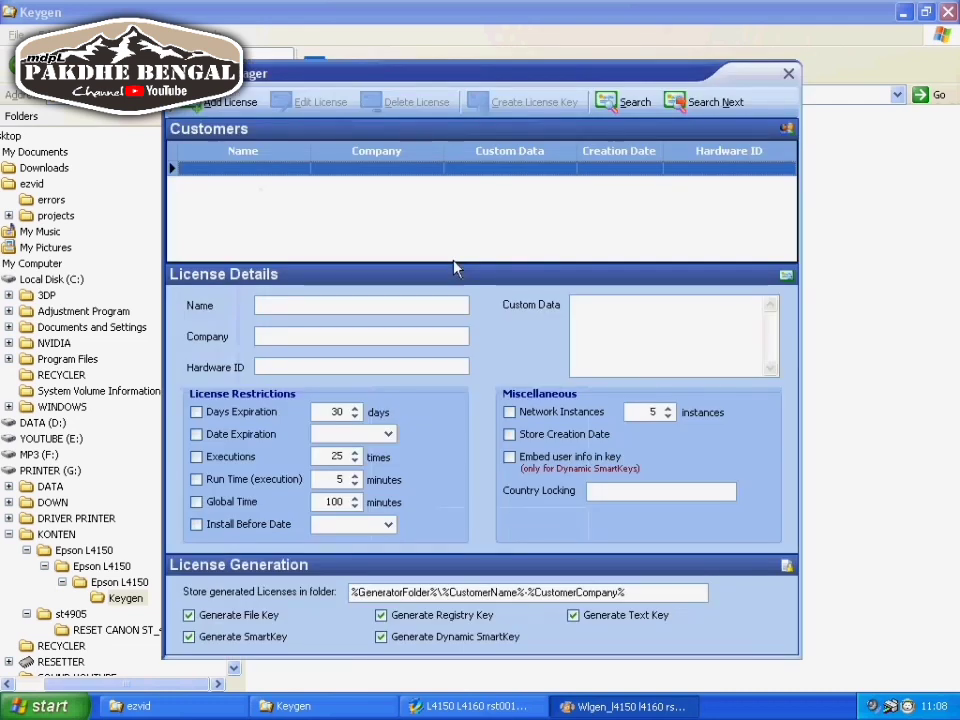
left_click(238, 103)
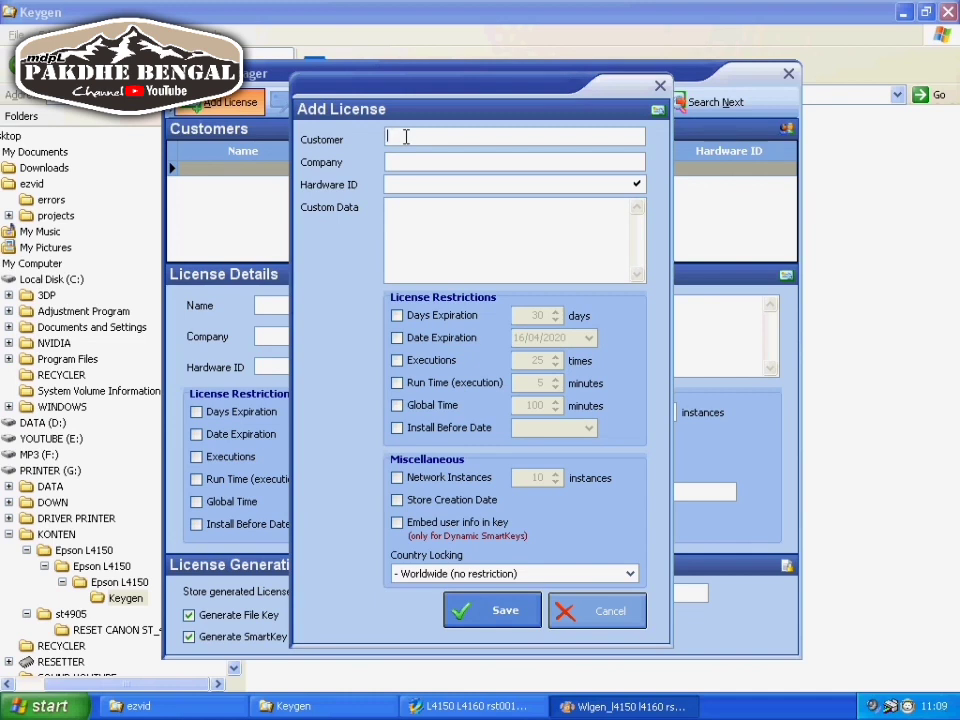
- Enter GADO GADO as both the customer and the company of the new license
type("GADO GADO")
left_click(399, 161)
left_click_drag(448, 136, 388, 134)
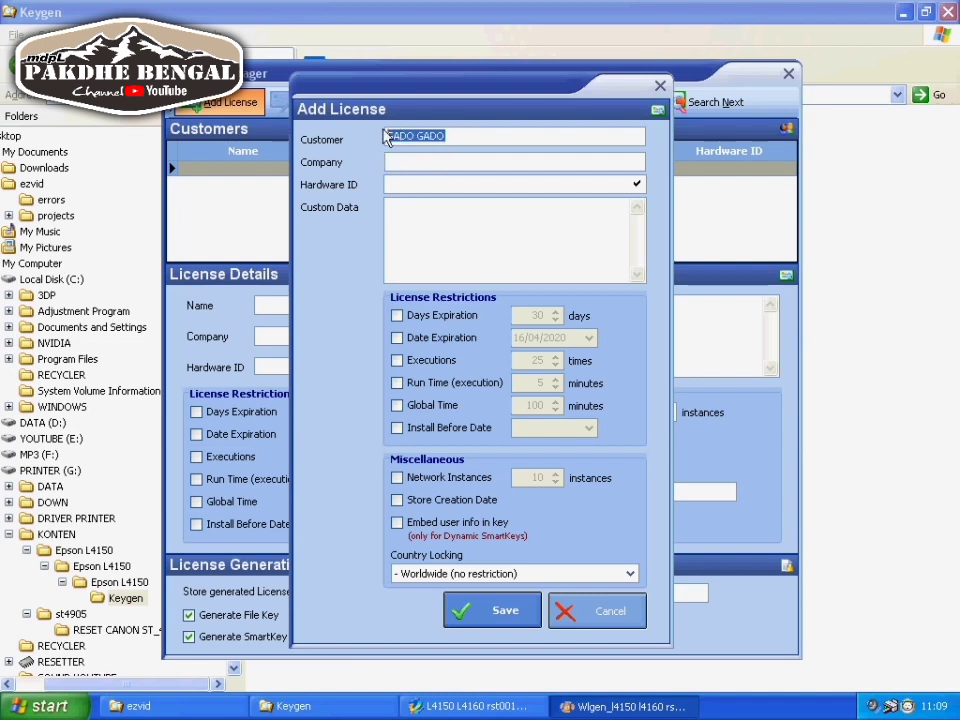
left_click(390, 163)
type("G")
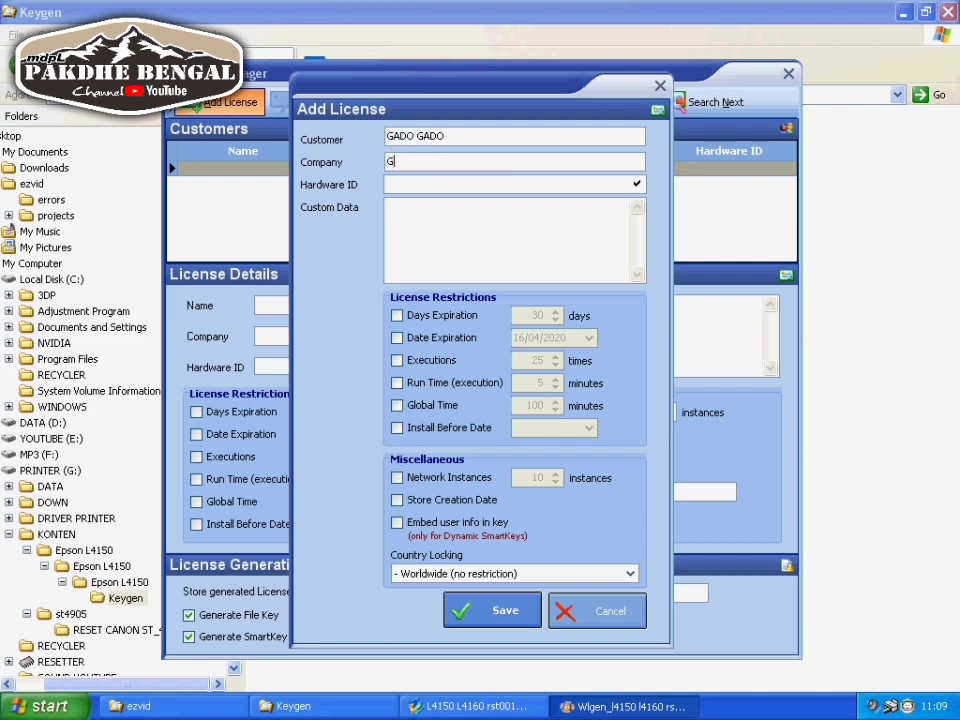
type("ADO GADO")
- Fill in the computer's hardware ID from the AdjProg notice and save the license without any restrictions
left_click(401, 180)
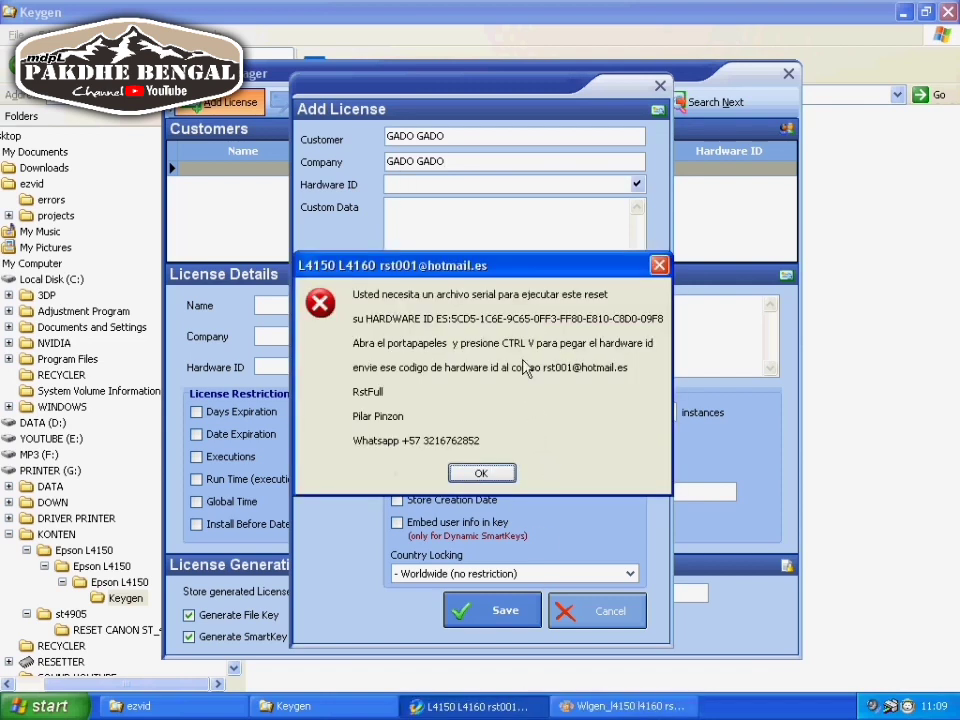
key("Return")
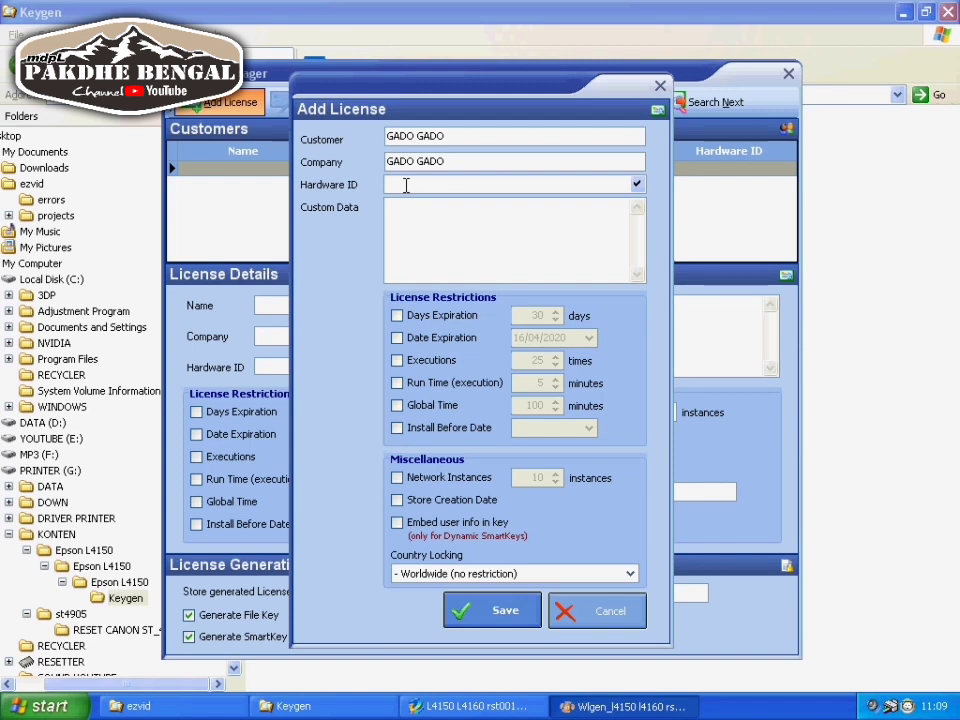
type("5CD6-1C6E-9C65-0FF3-FF80-E810-C8D0-09F8")
left_click(390, 224)
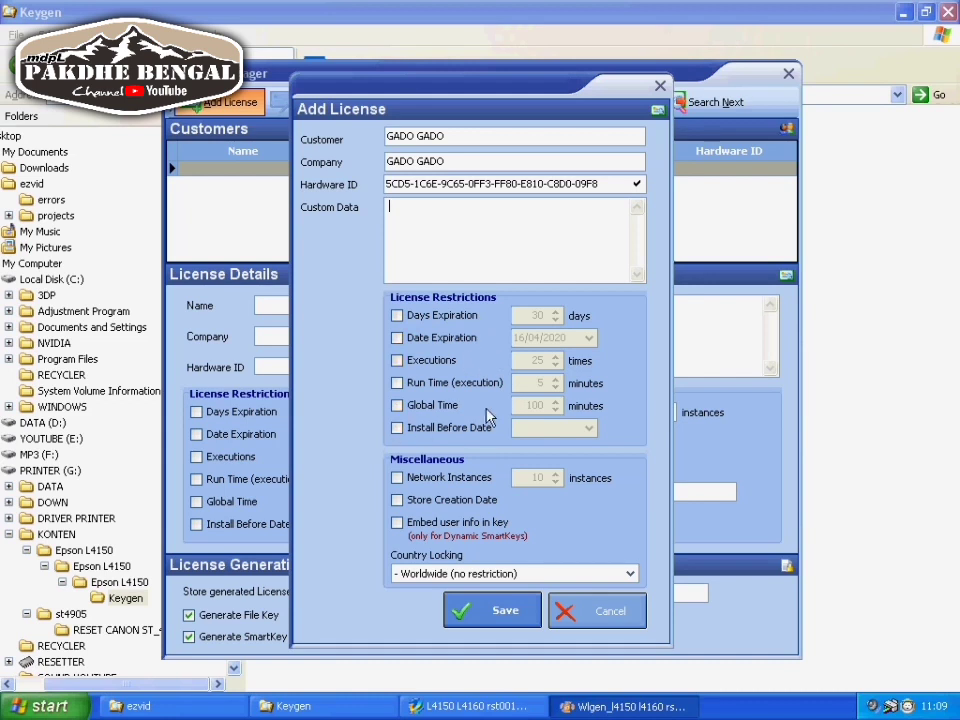
left_click(500, 618)
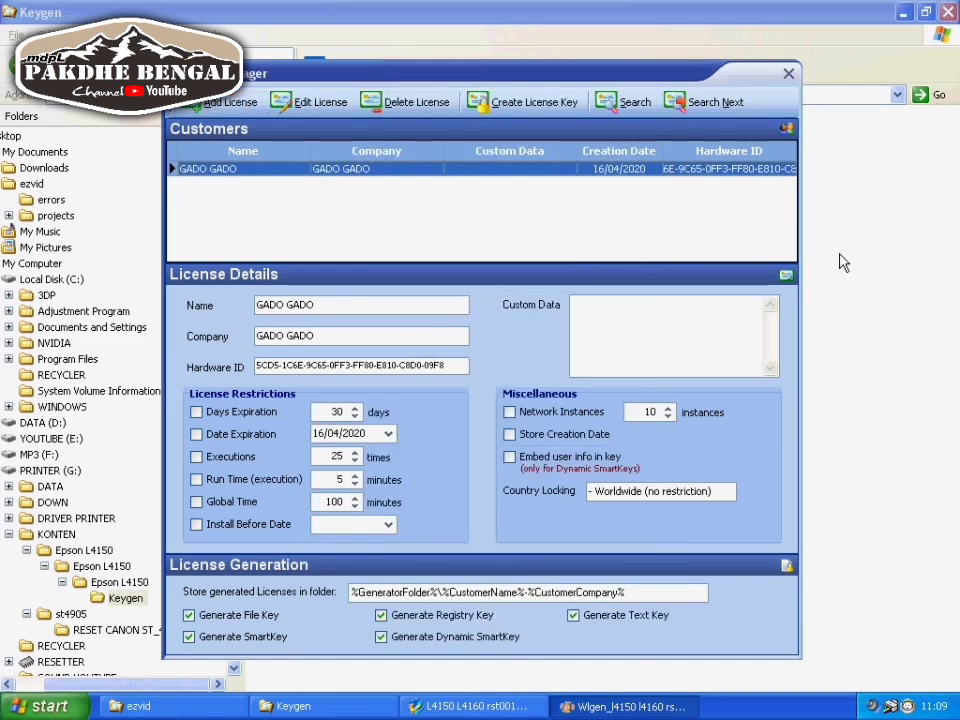
- Create the license keys for the GADO GADO entry, and close the key generator and the AdjProg hardware ID notice
left_click(518, 110)
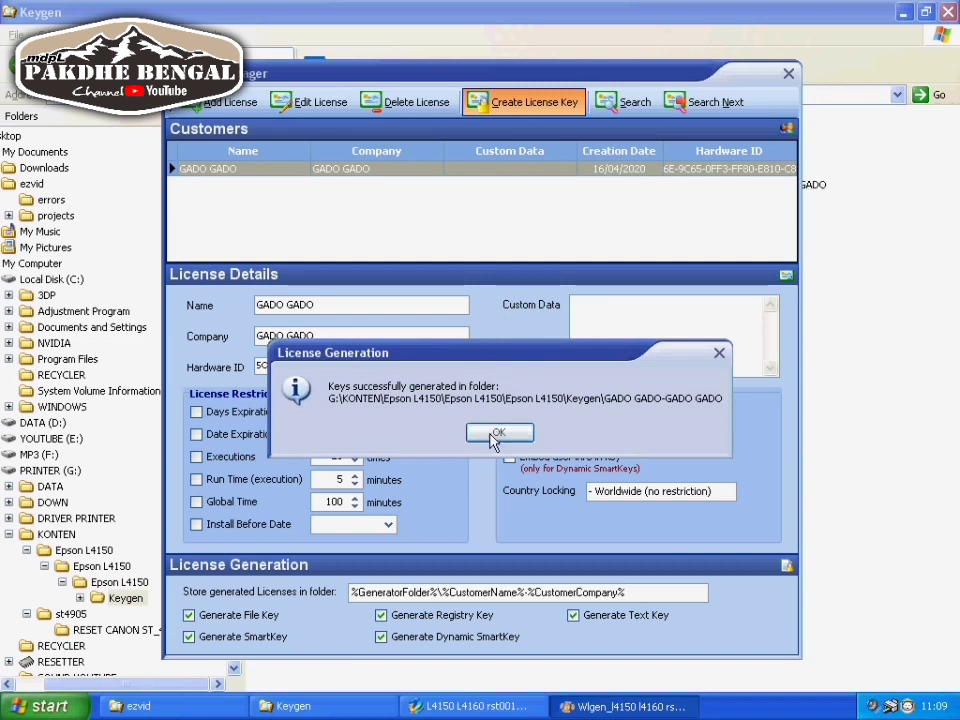
left_click(494, 436)
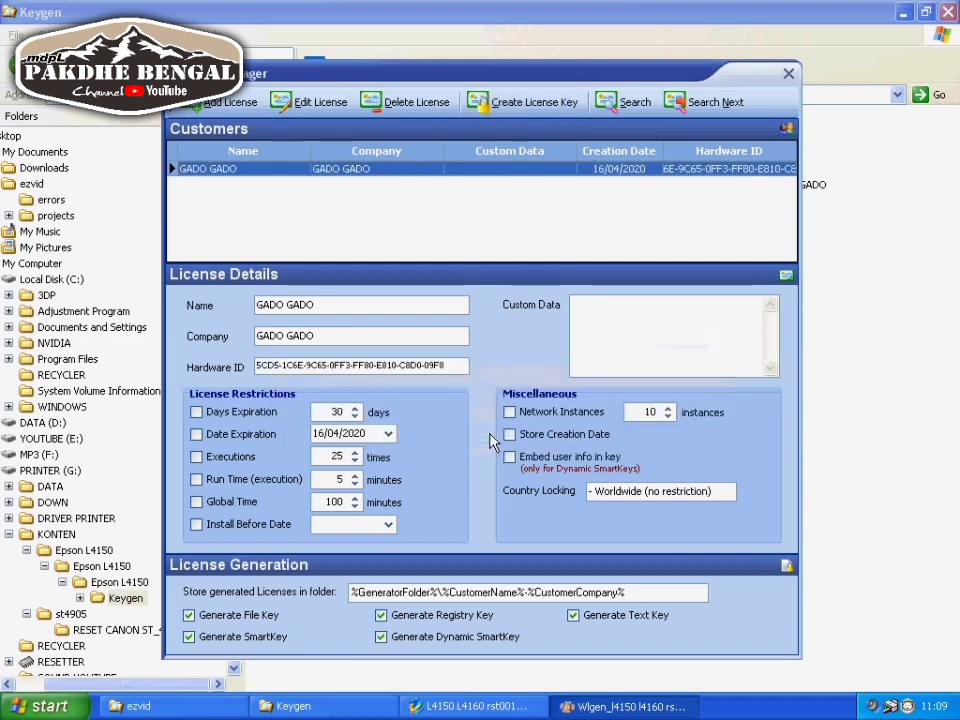
left_click(786, 74)
left_click(602, 133)
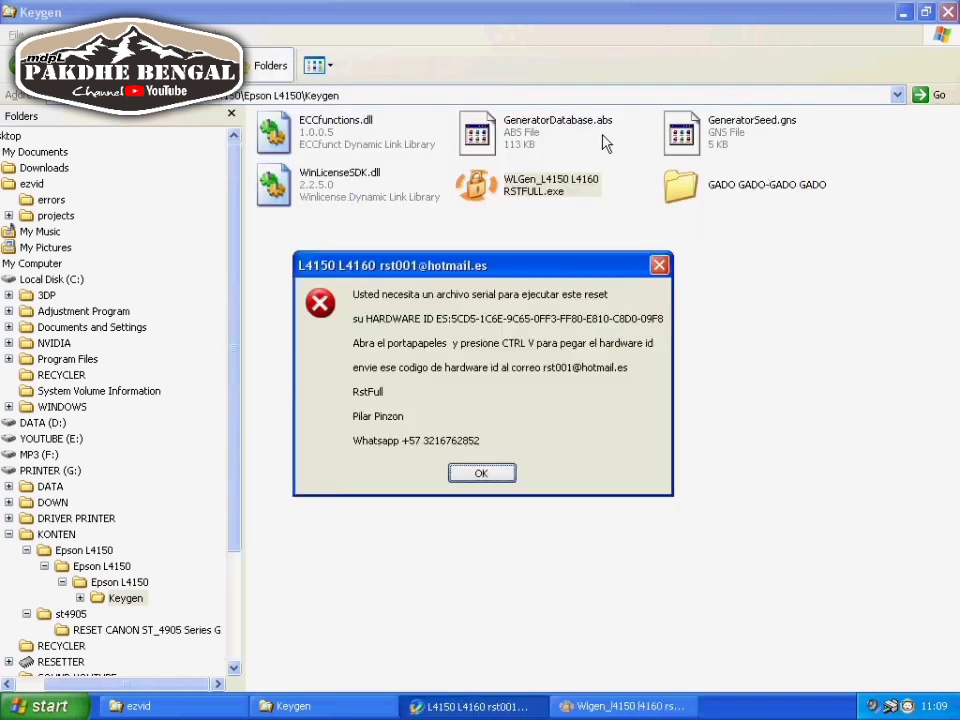
left_click(663, 268)
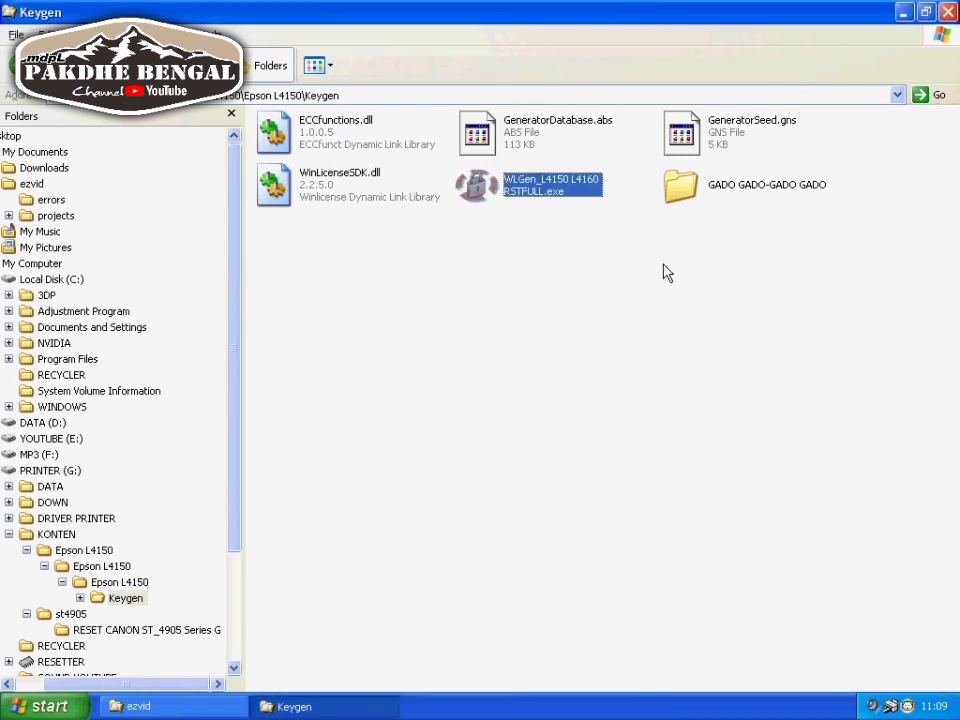
- Copy all the generated license files from the GADO GADO-GADO GADO folder
double_click(678, 198)
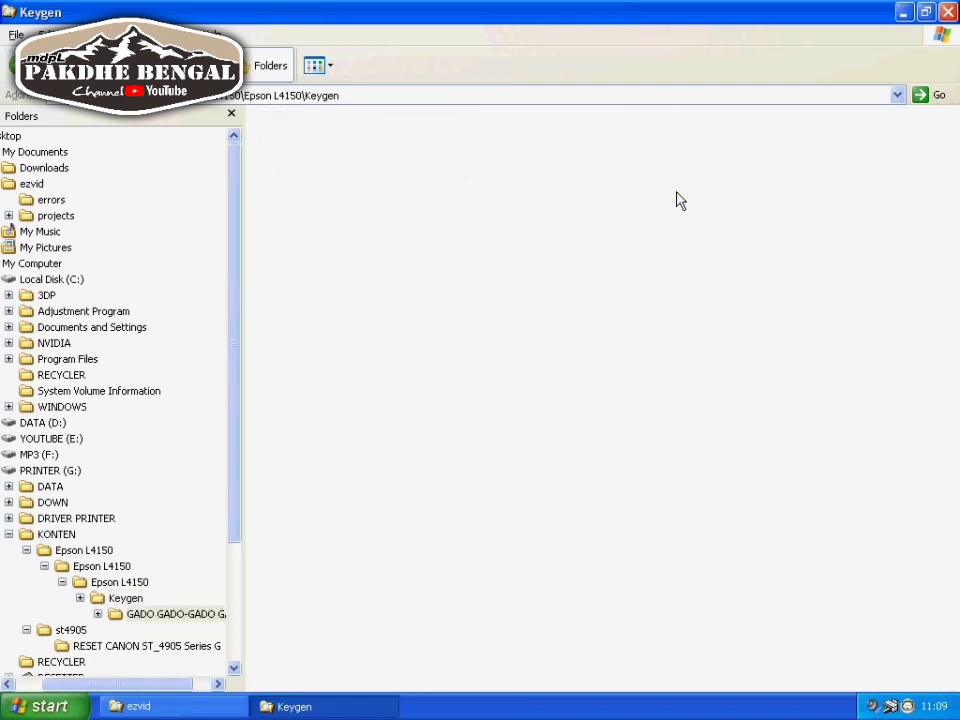
left_click_drag(782, 214, 289, 127)
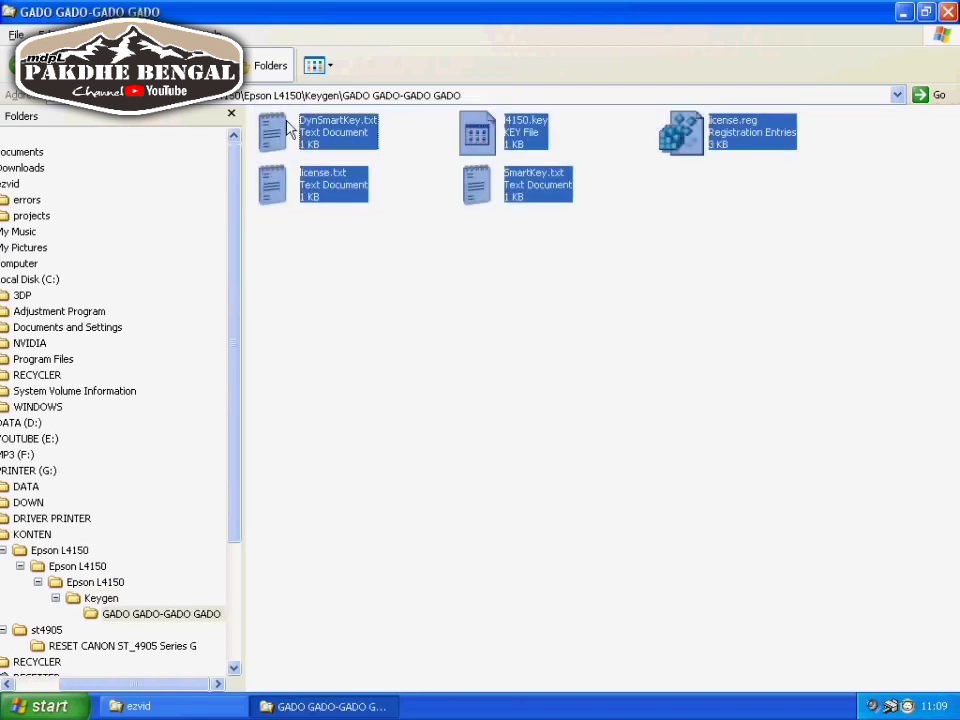
right_click(289, 127)
left_click(357, 308)
- Paste the copied license files into the innermost Epson L4150 folder beside AdjProg.exe
left_click(95, 582)
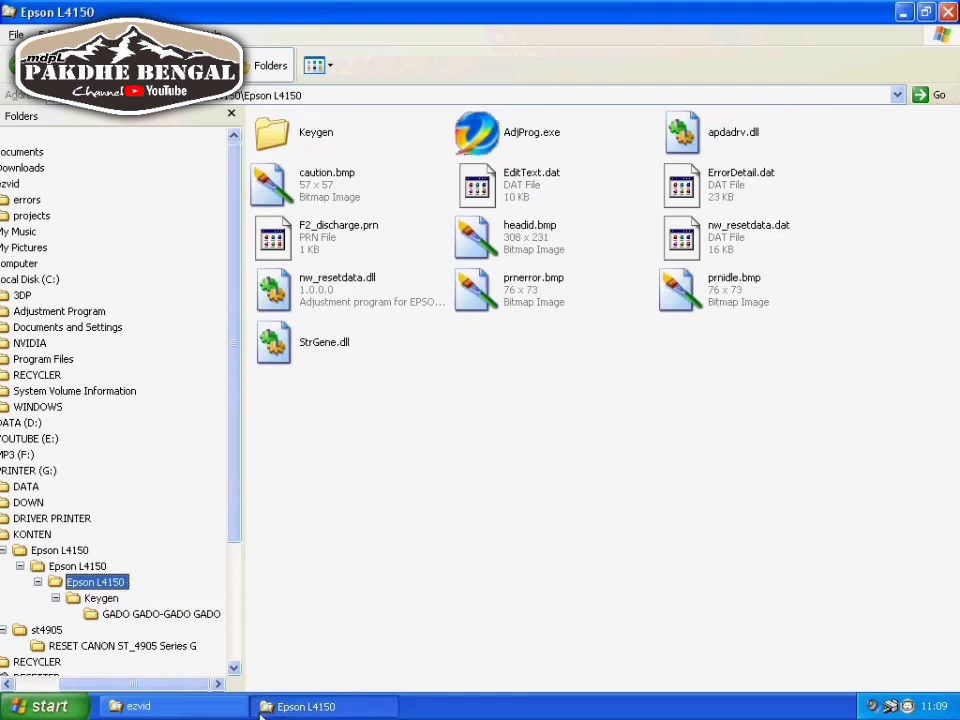
left_click(32, 534)
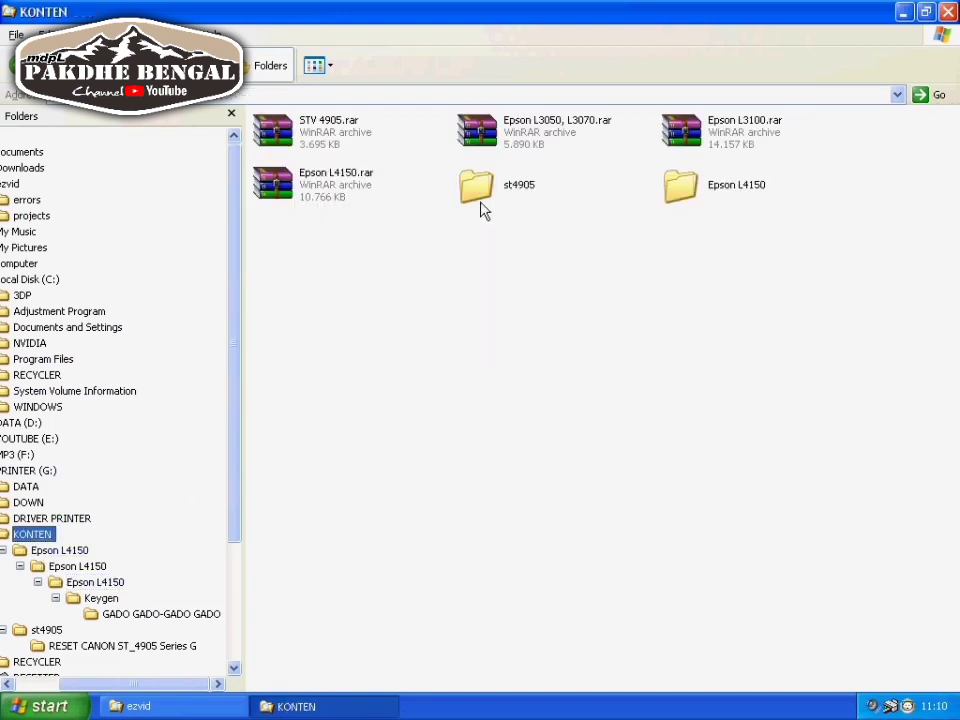
double_click(675, 188)
double_click(313, 138)
double_click(272, 142)
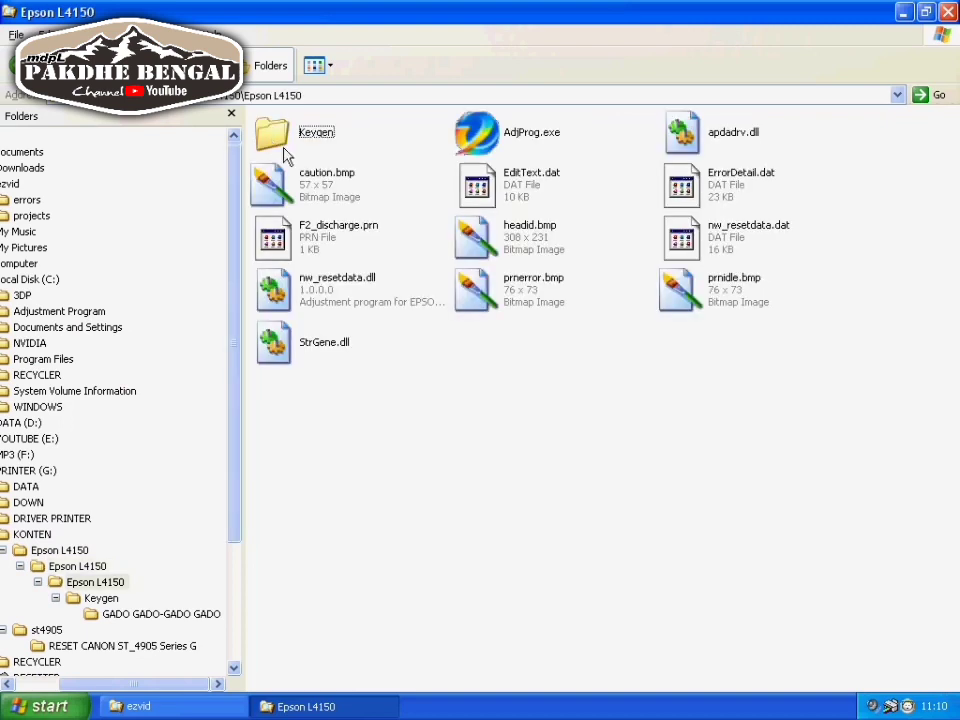
right_click(484, 380)
left_click(535, 476)
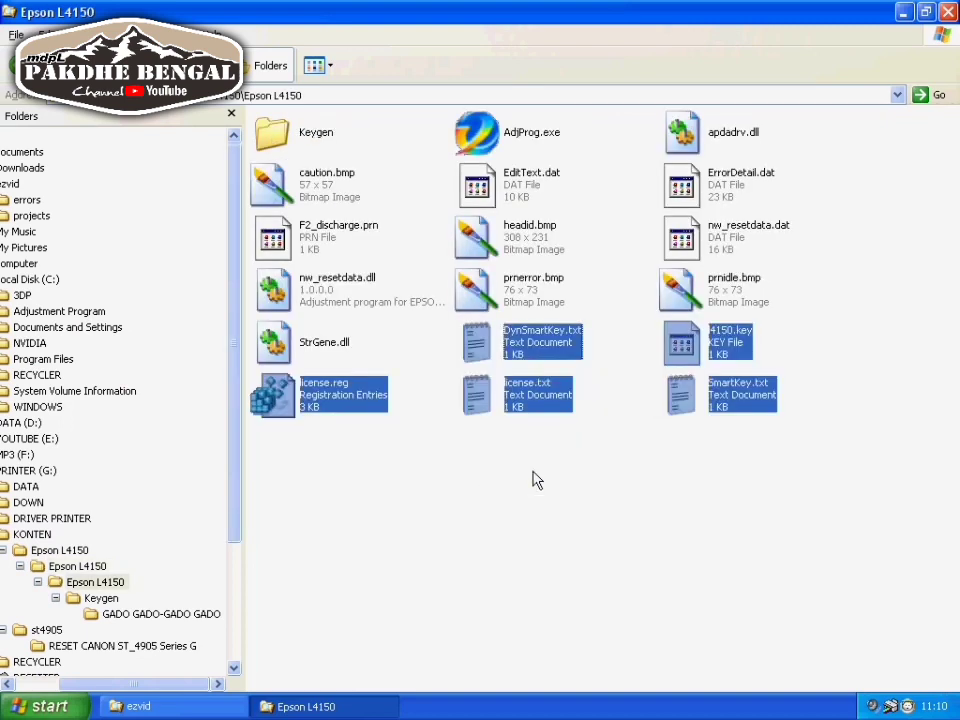
- Add the information in license.reg to the Windows registry
double_click(336, 420)
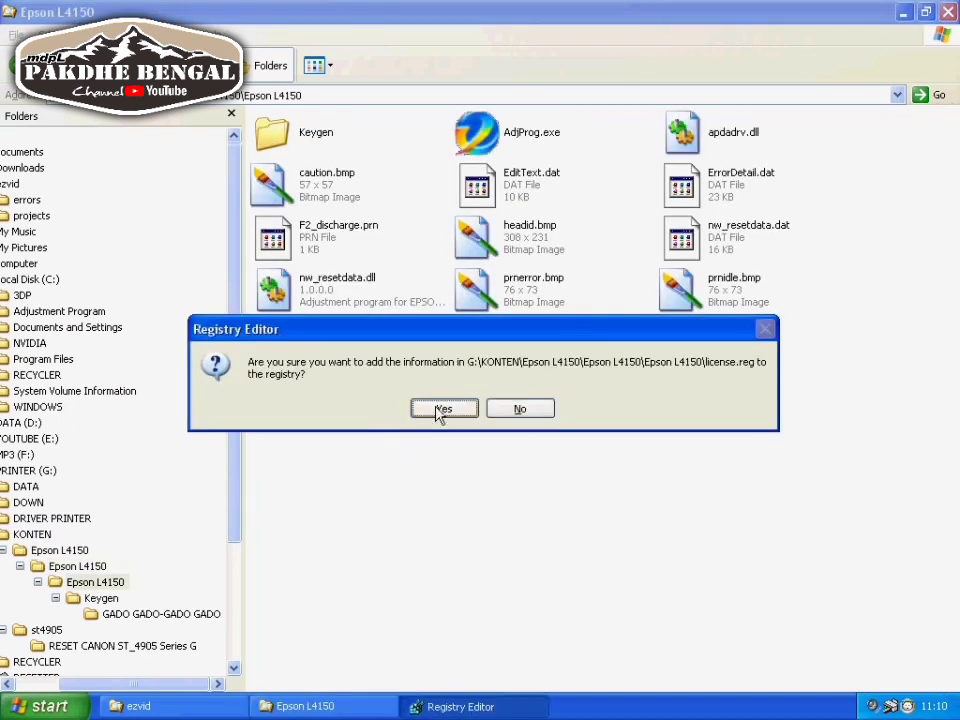
left_click(444, 409)
left_click(476, 410)
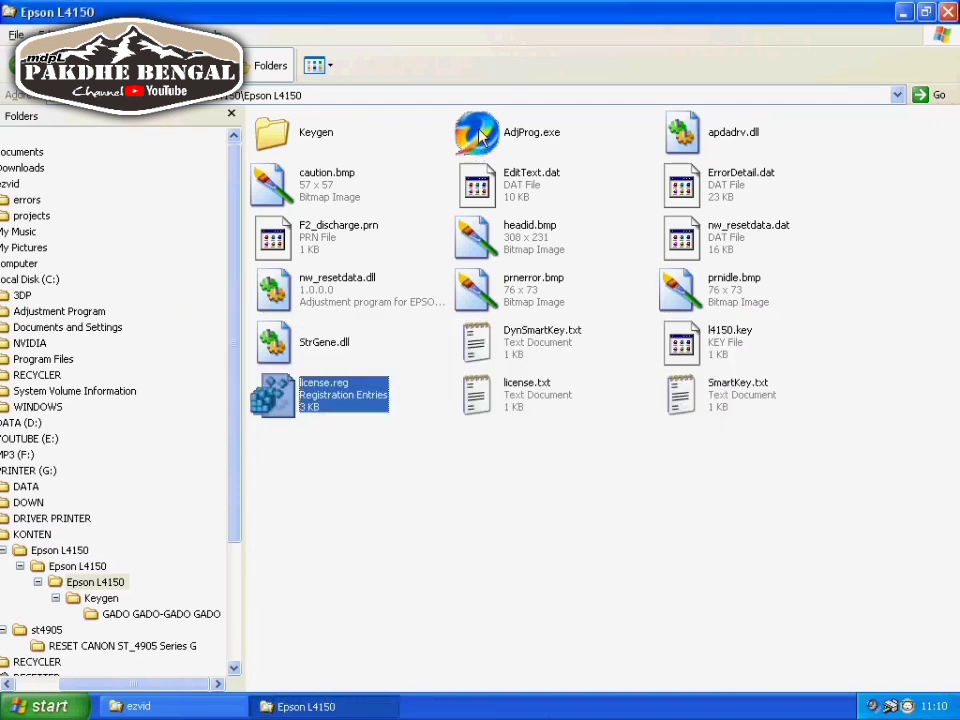
- Launch AdjProg.exe from the licensed folder and select the L4150 printer model with automatic port selection
double_click(476, 145)
key("Return")
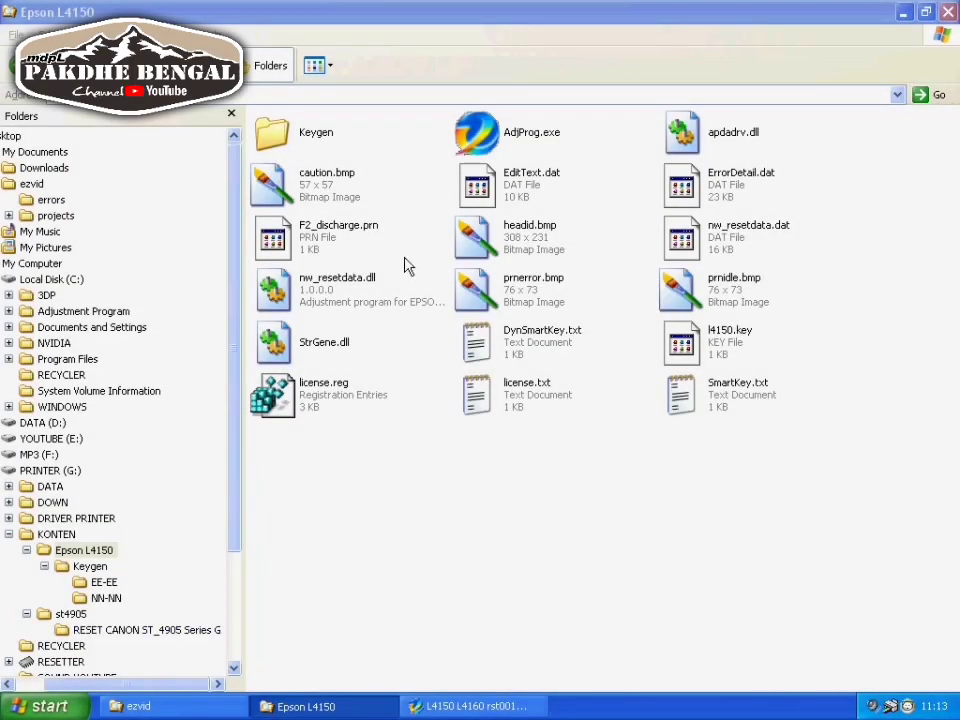
double_click(488, 145)
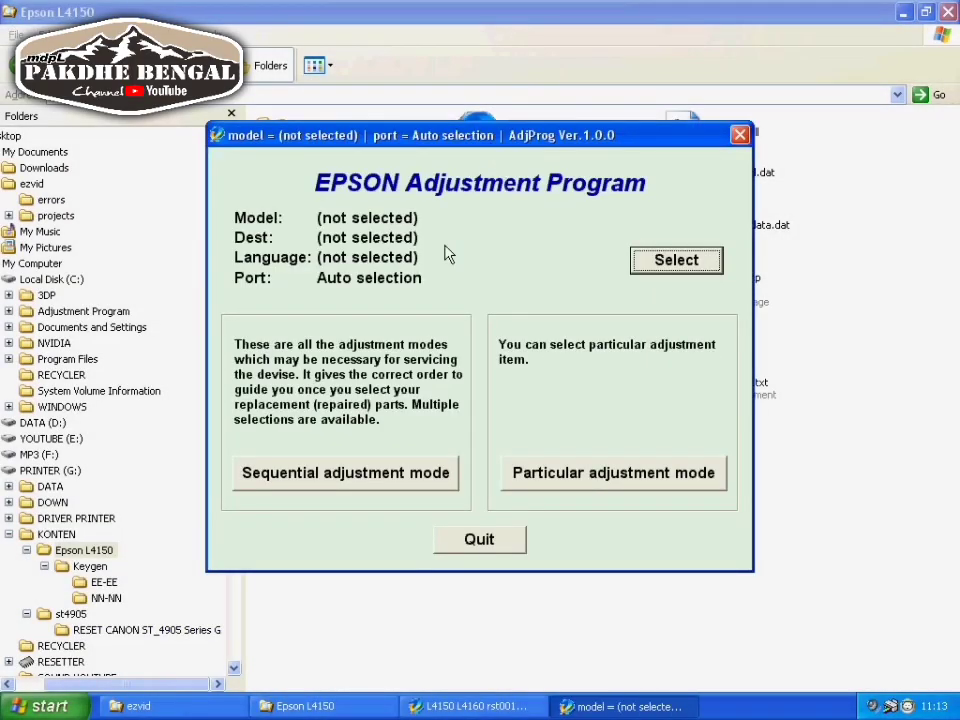
left_click(641, 263)
left_click(566, 298)
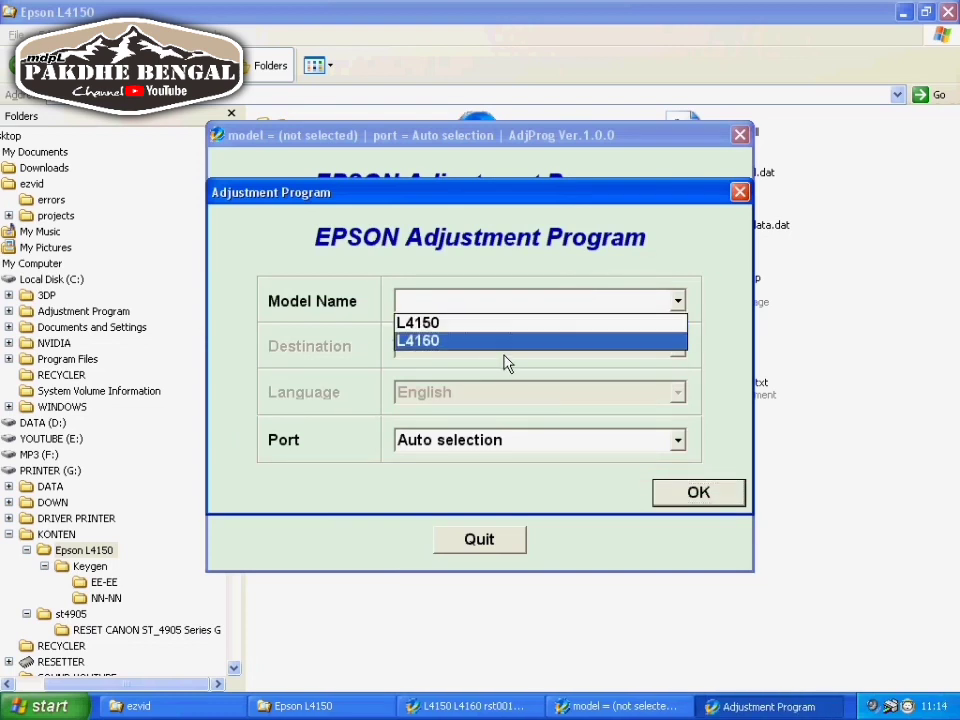
left_click(495, 323)
left_click(698, 492)
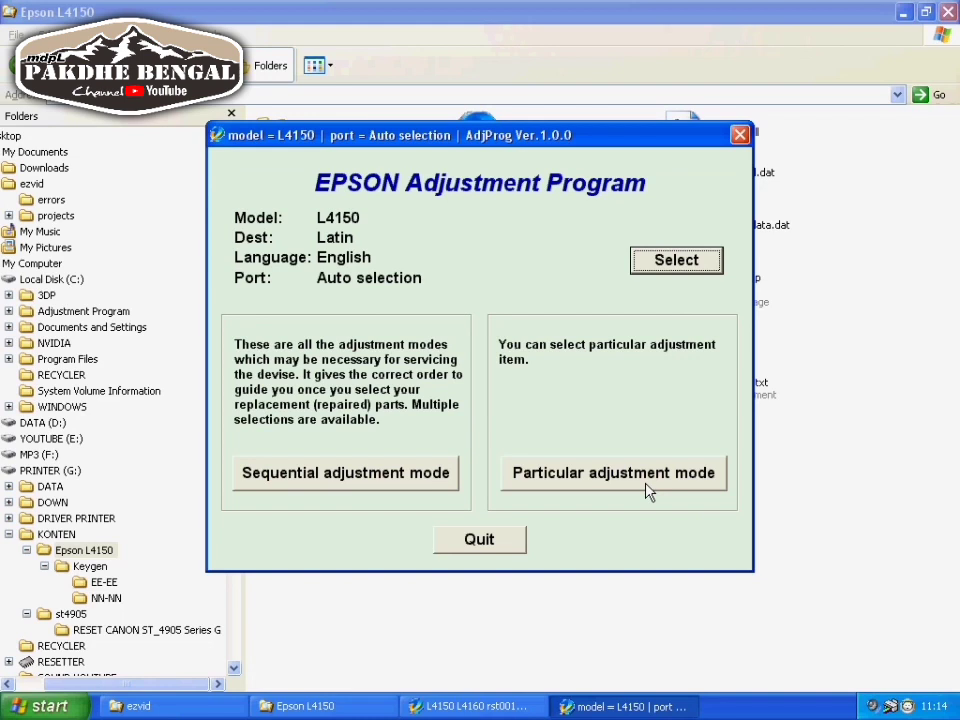
- View the Ink charge and Waste ink pad counter functions in Particular adjustment mode, closing each one
left_click(604, 473)
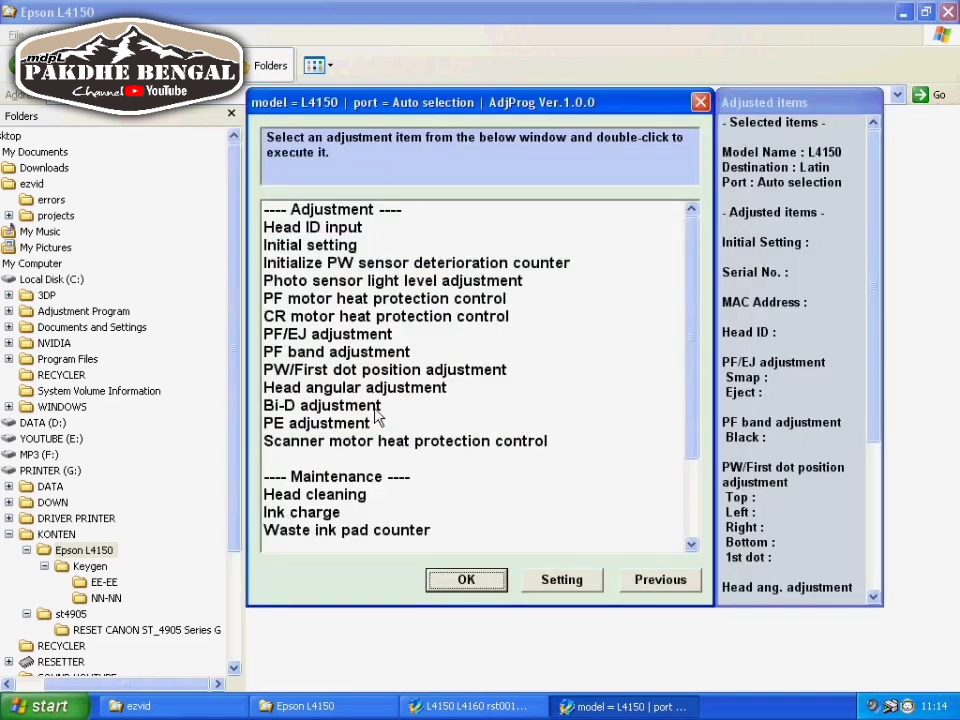
double_click(330, 513)
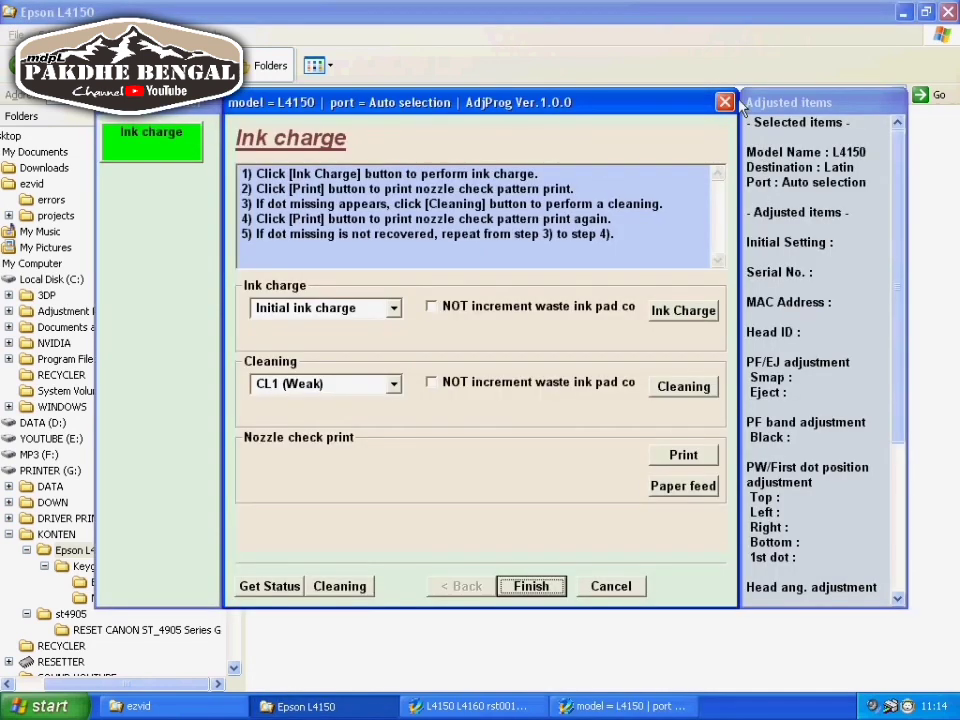
left_click(724, 101)
double_click(396, 535)
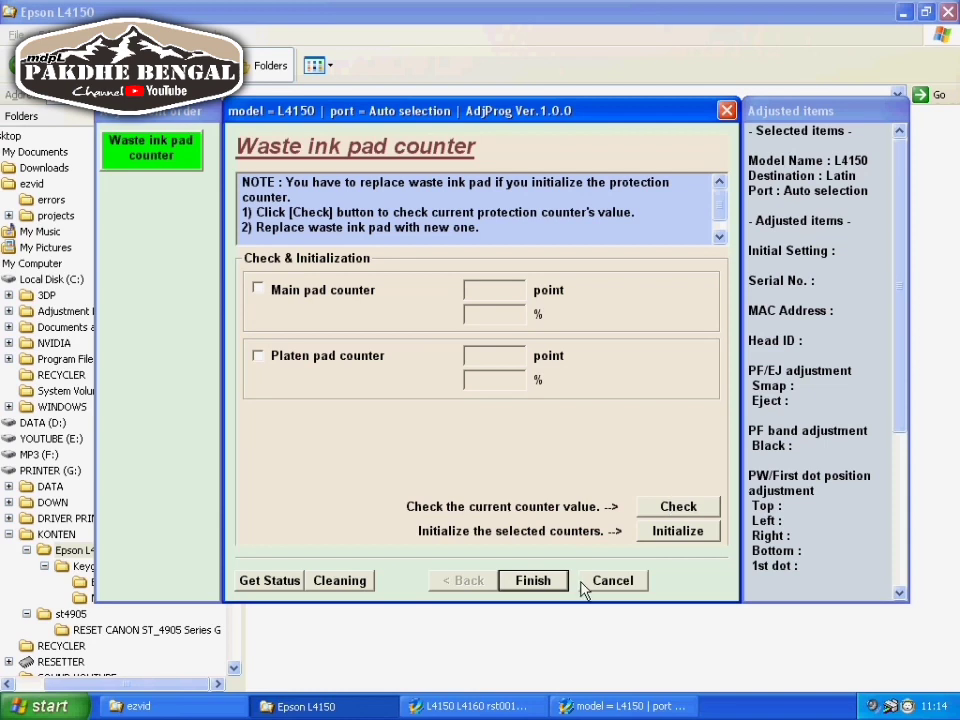
left_click(553, 585)
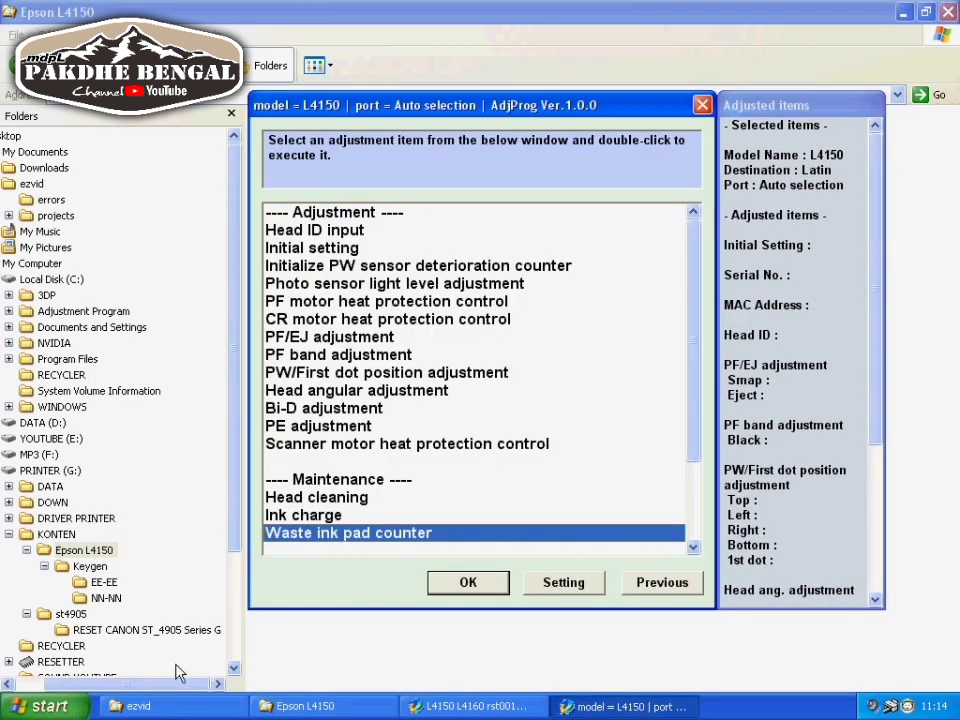